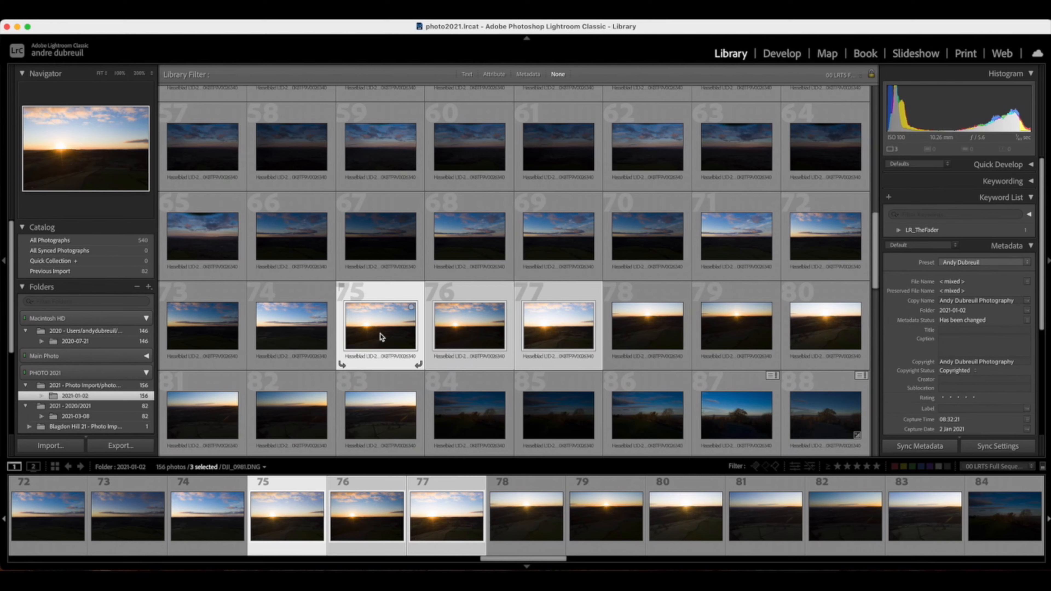
Step: With photos 75 to 77 selected together, make photo 75 the active one and open it in the Develop module
left_click(480, 331)
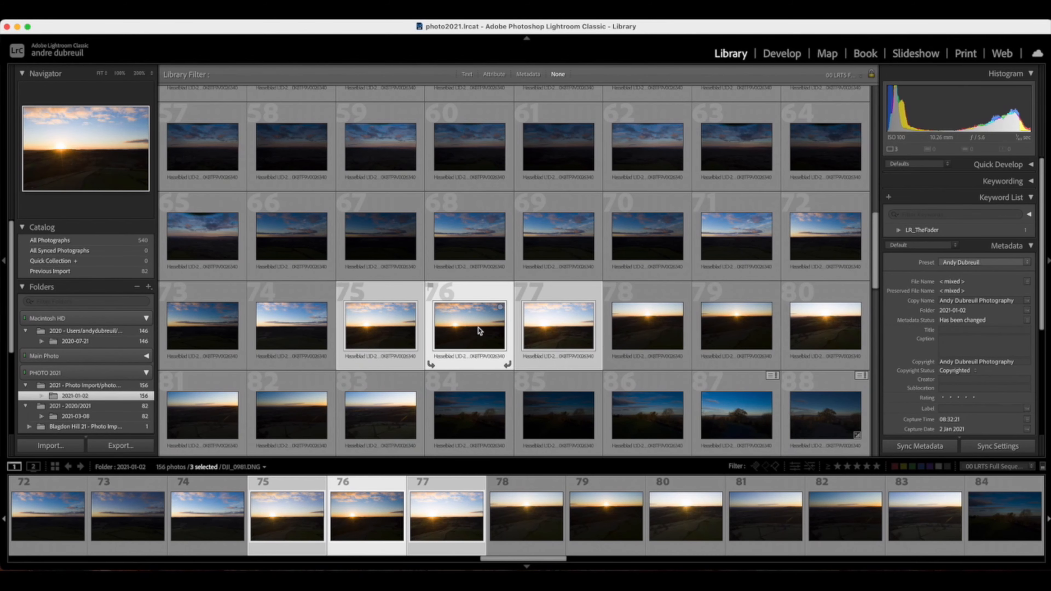
left_click(397, 336)
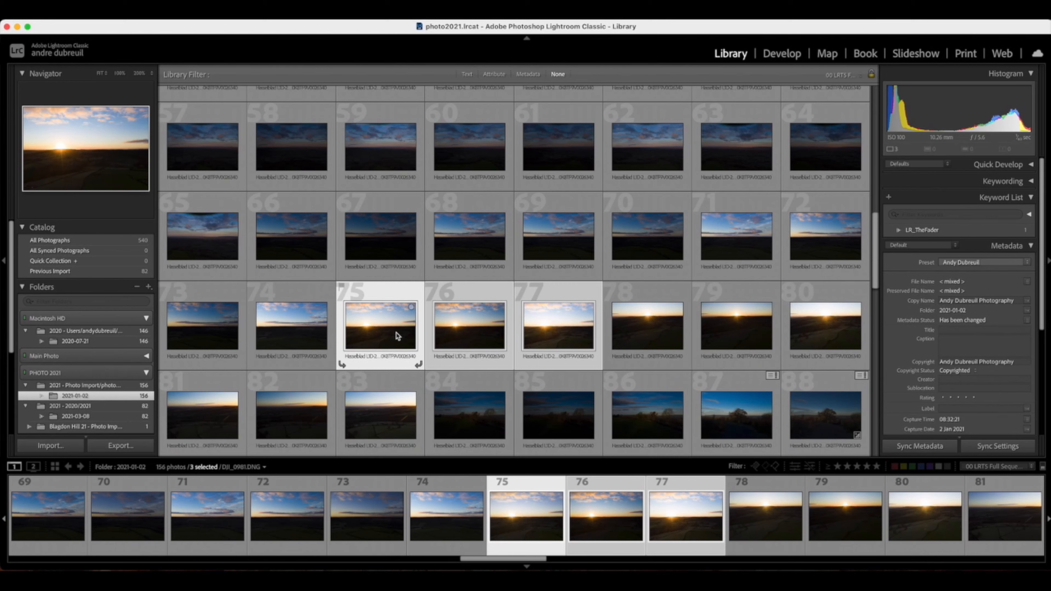
key("f")
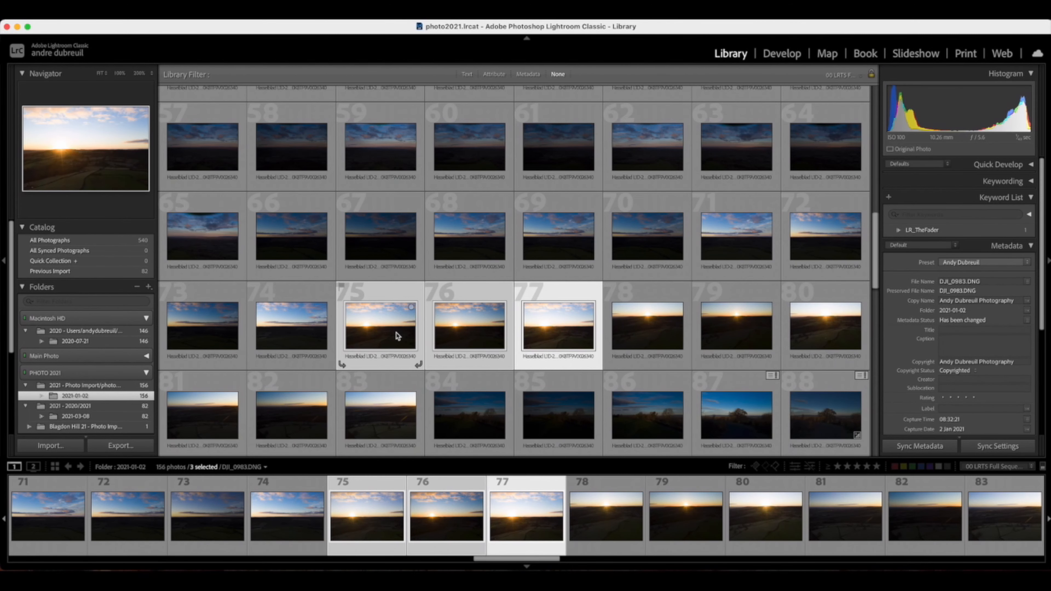
left_click(380, 337)
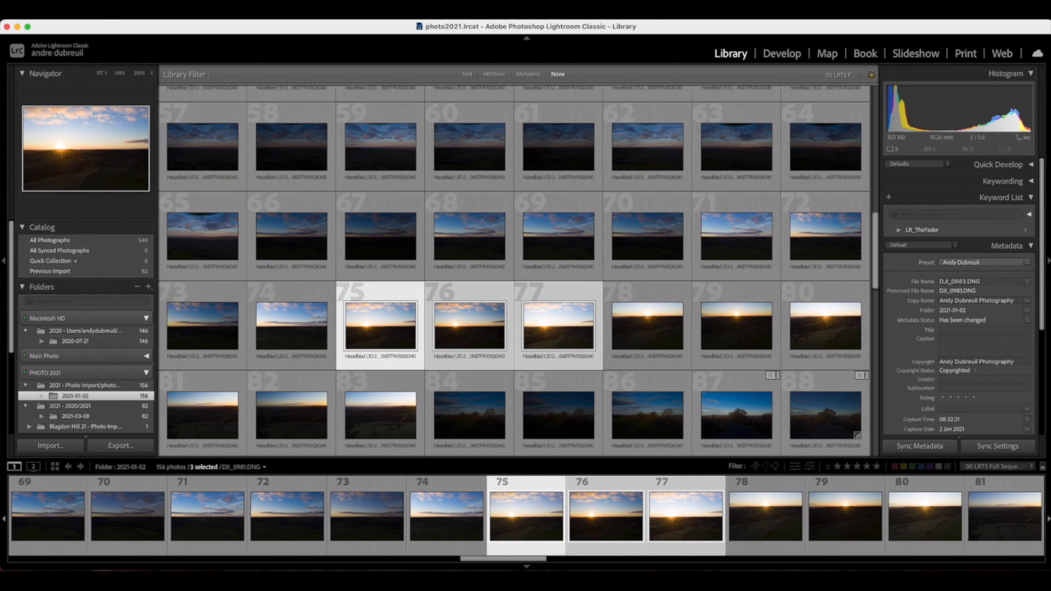
left_click(782, 54)
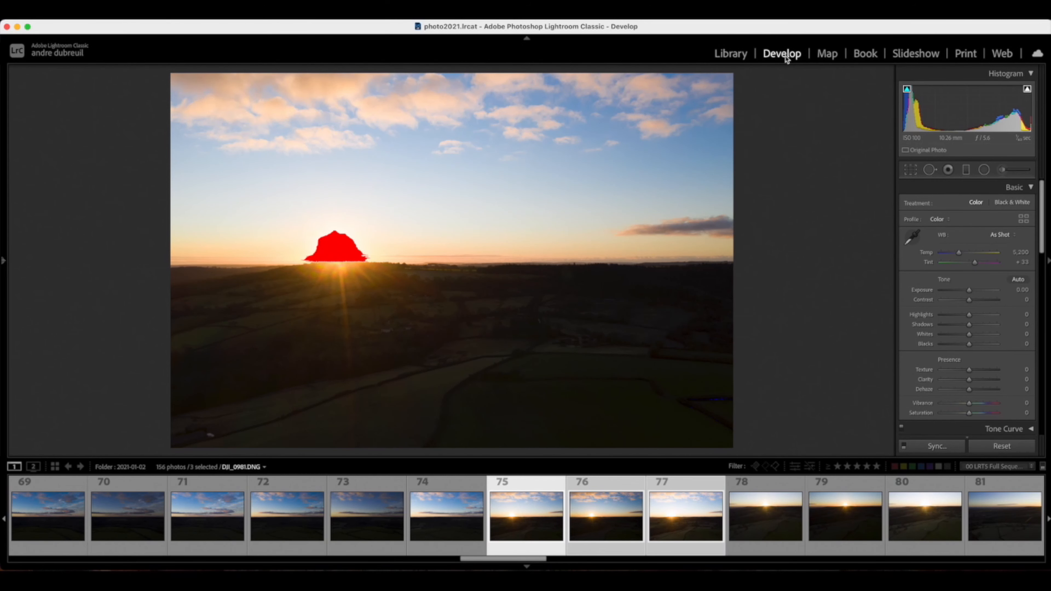
Step: Toggle the shadow and highlight clipping warnings to examine the clipped areas of photo 75
left_click(908, 91)
left_click(908, 90)
left_click(1028, 92)
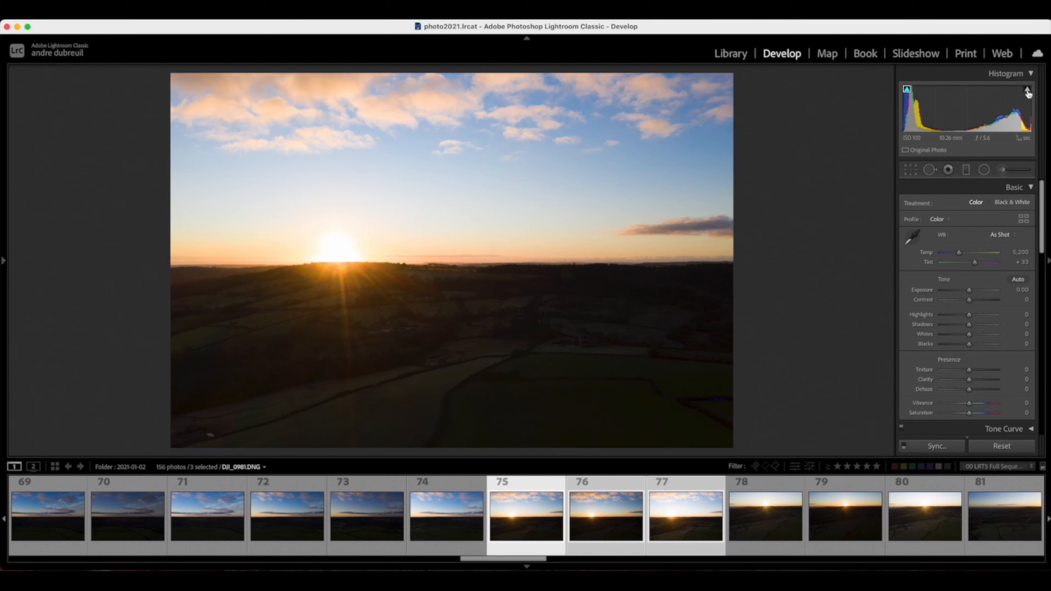
left_click(1028, 91)
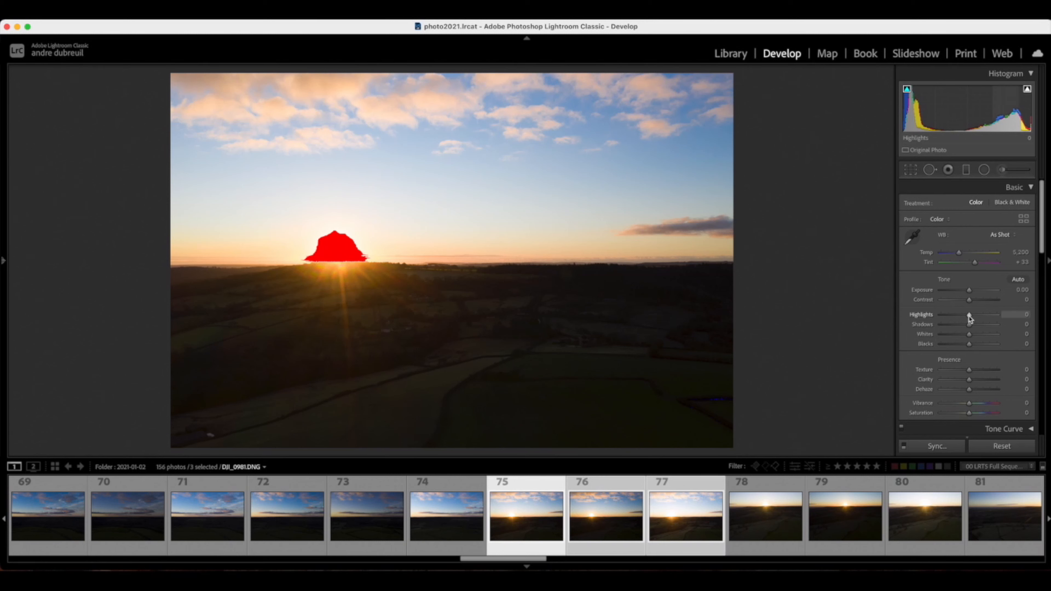
Step: Recover the sky and foreground of photo 75 by setting Highlights to −70 and Shadows to +55
mouse_move(969, 317)
left_mouse_down()
mouse_move(949, 317)
mouse_move(985, 328)
left_mouse_up()
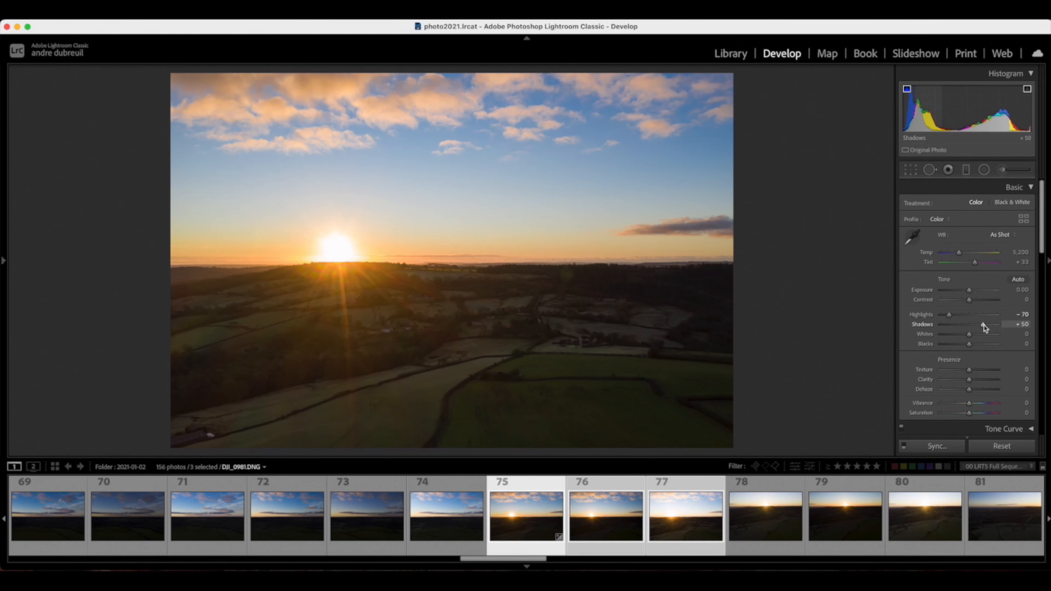
left_click_drag(985, 328, 986, 330)
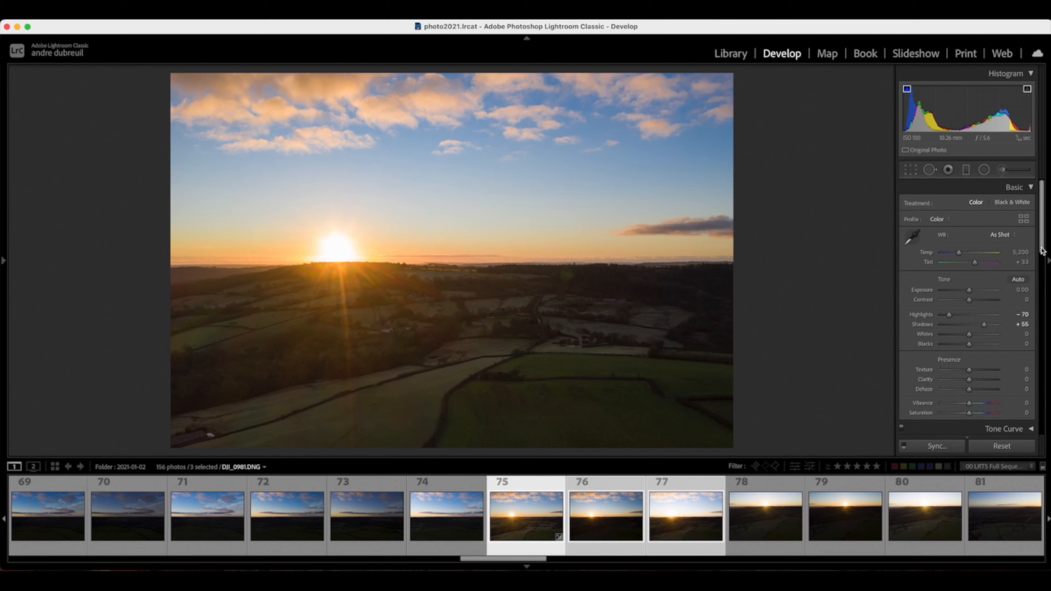
Step: Set the sharpening Masking to 50, using the black-and-white mask preview to judge the affected edges
left_click_drag(1042, 248, 1040, 363)
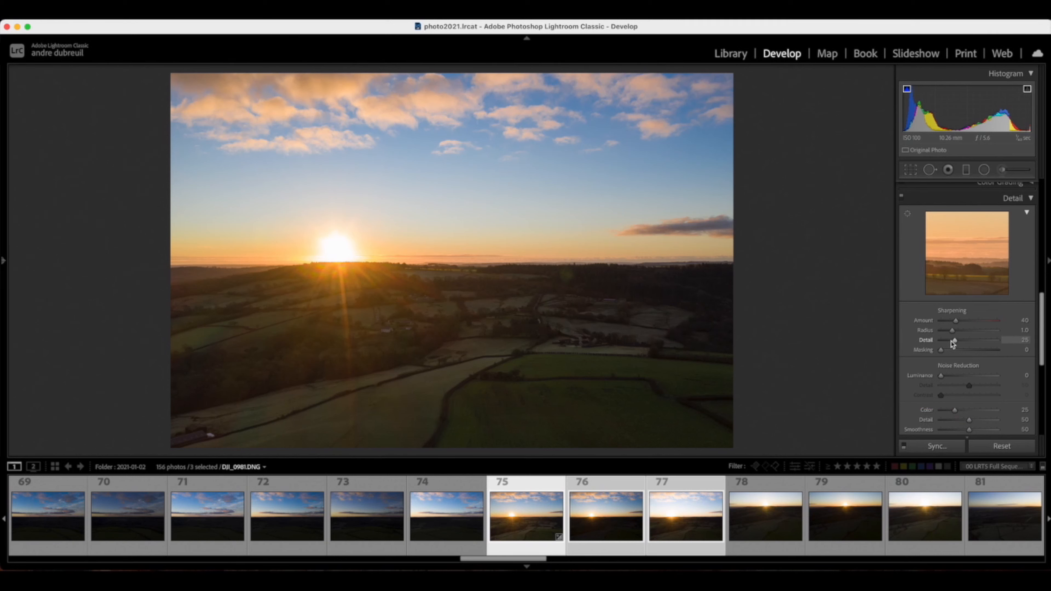
key("alt")
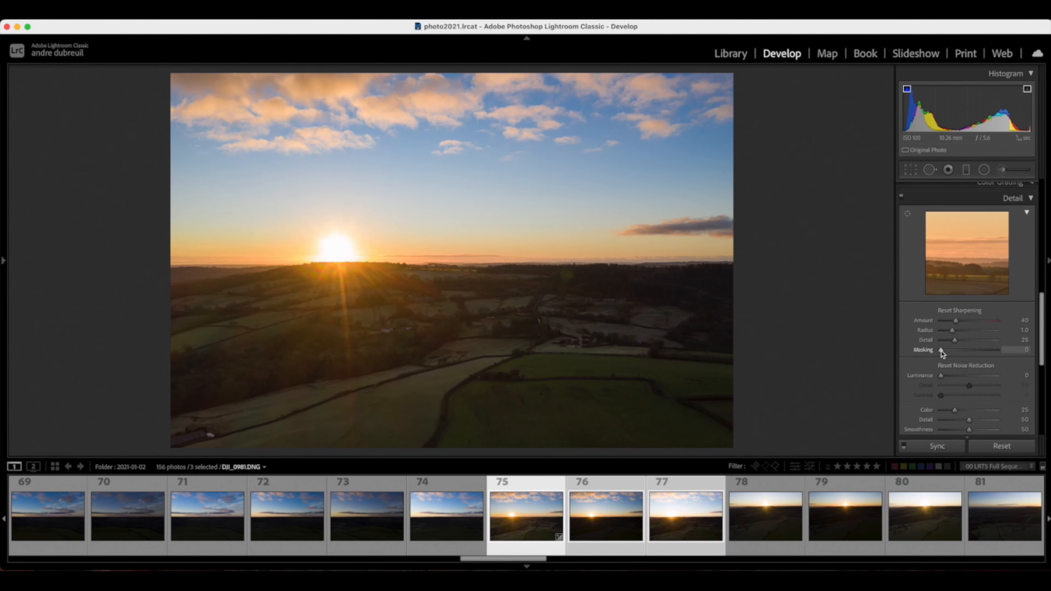
left_click_drag(941, 351, 952, 353)
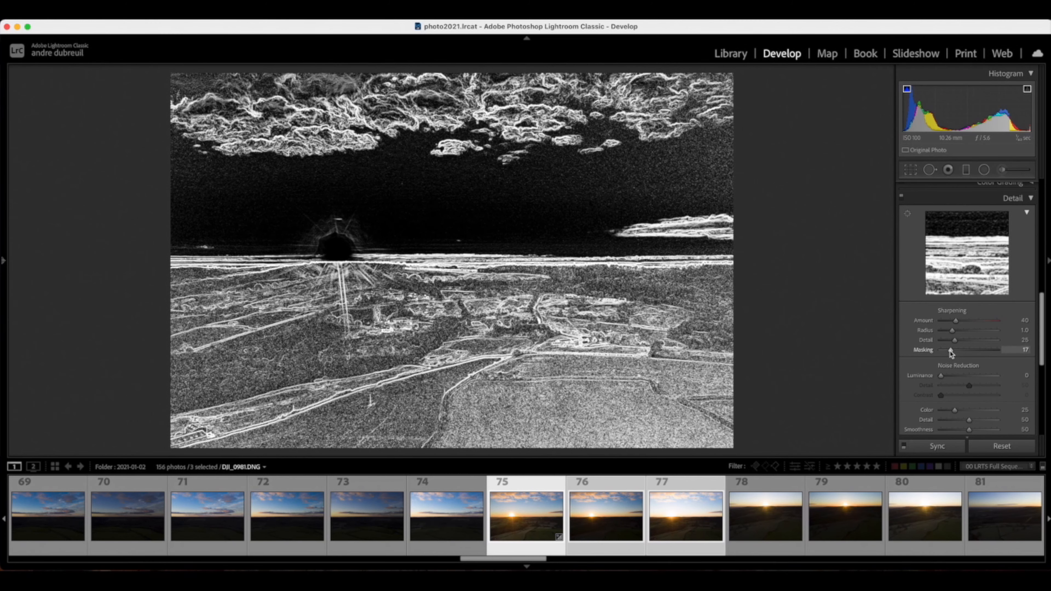
mouse_move(951, 353)
left_mouse_down()
mouse_move(963, 356)
mouse_move(941, 357)
mouse_move(970, 361)
left_mouse_up()
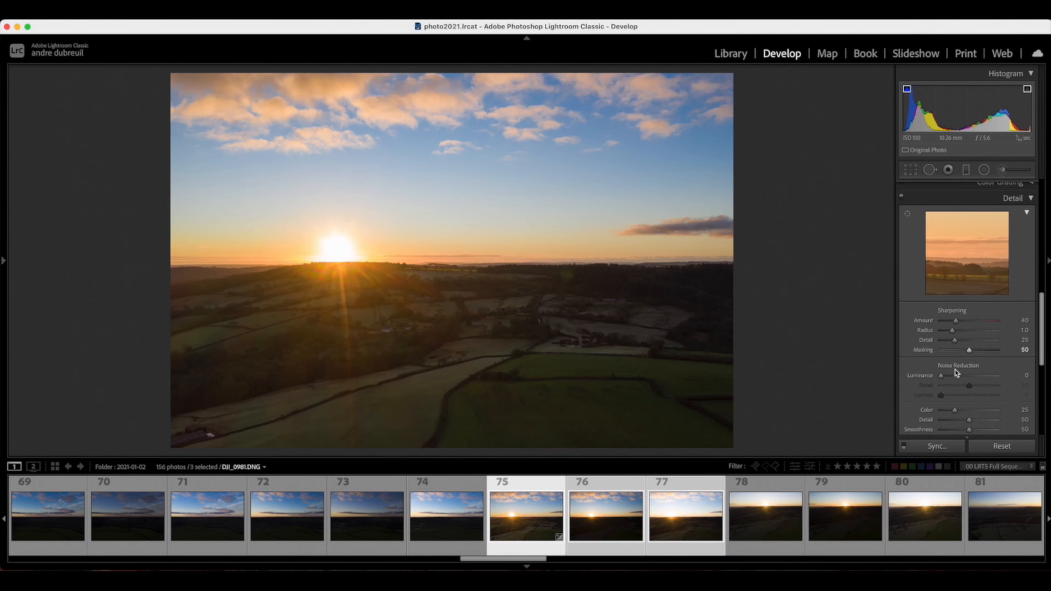
Step: Set the Luminance noise reduction to 9 for photo 75
key("alt")
key("alt")
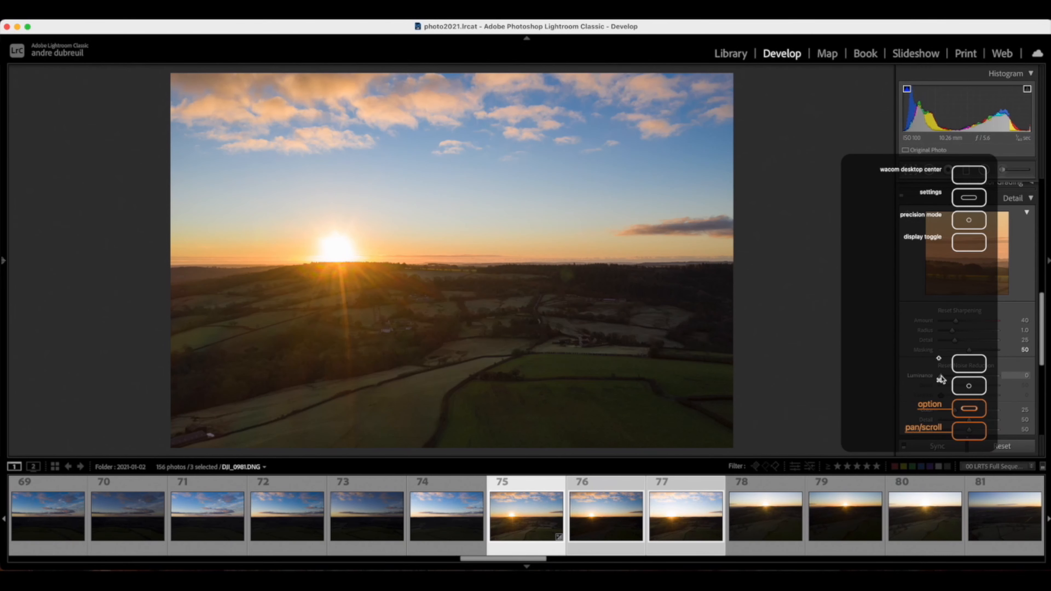
left_click_drag(943, 379, 948, 385)
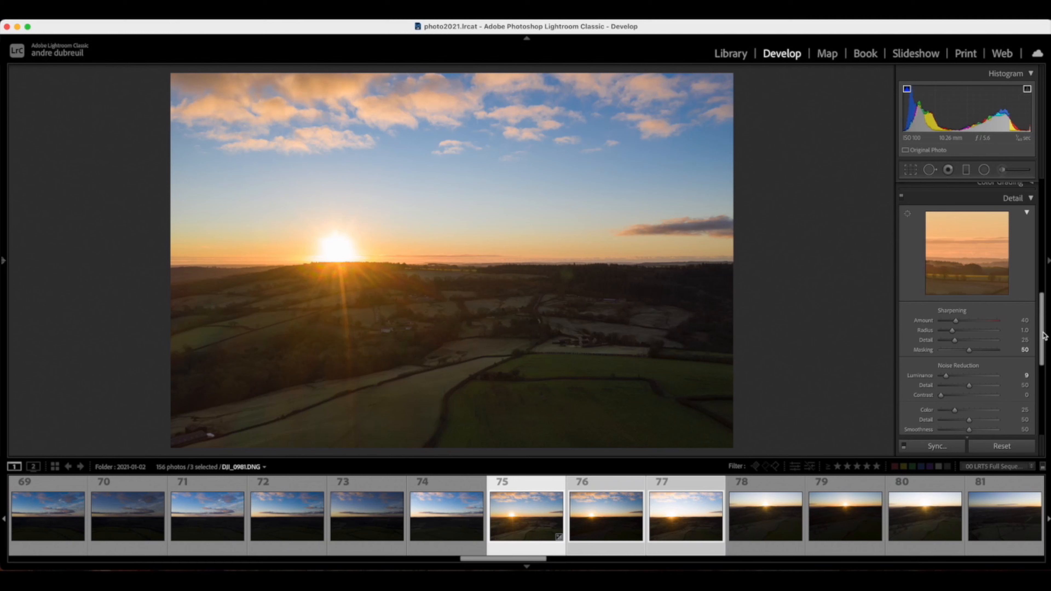
Step: Turn on chromatic aberration removal and lens profile corrections
scroll(1042, 341, "down", 3)
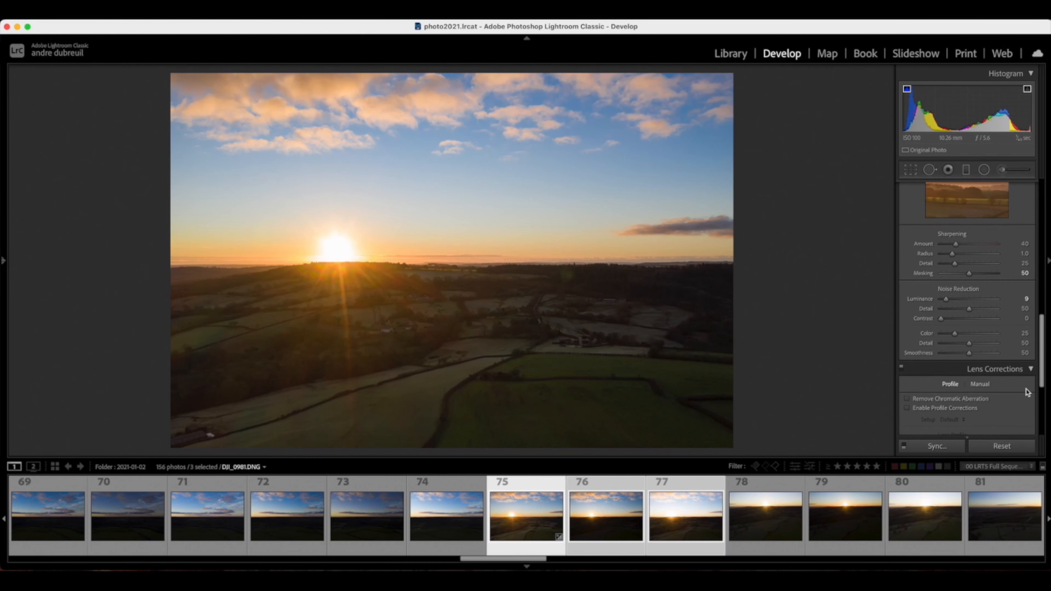
left_click(909, 400)
left_click(907, 408)
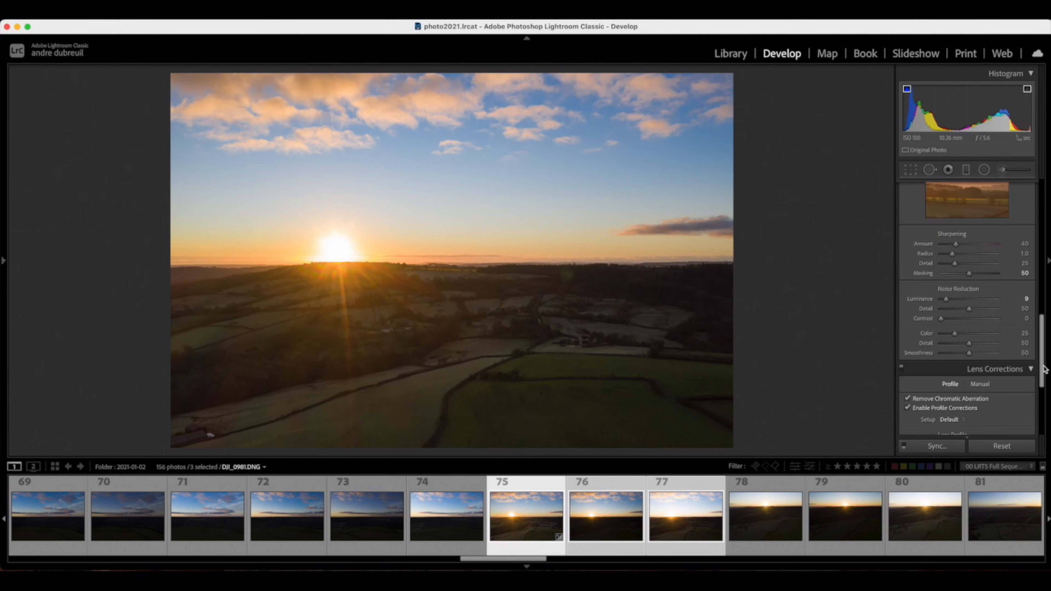
Step: Adjust the HSL luminance to red −4, orange −4, yellow −3, green −10, aqua −3 and blue +7, and adjust purple and magenta
scroll(1040, 361, "up", 3)
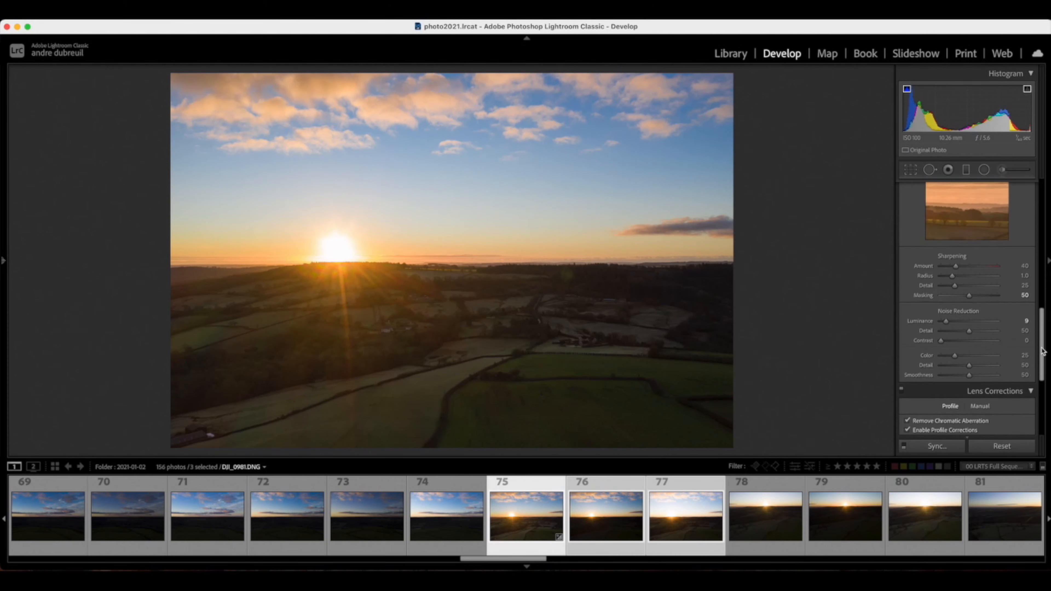
scroll(1044, 310, "up", 5)
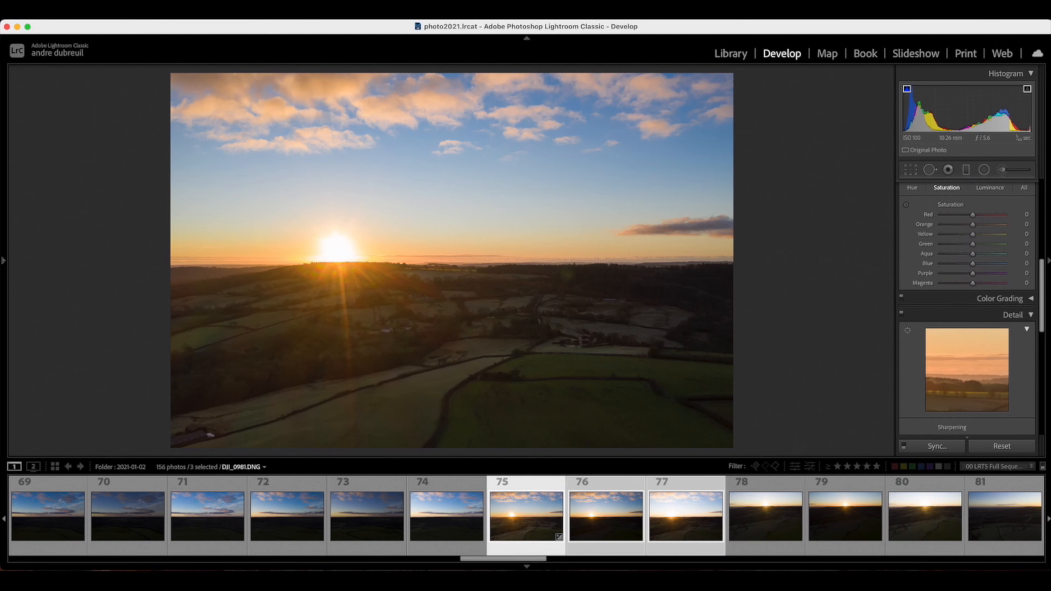
left_click(993, 199)
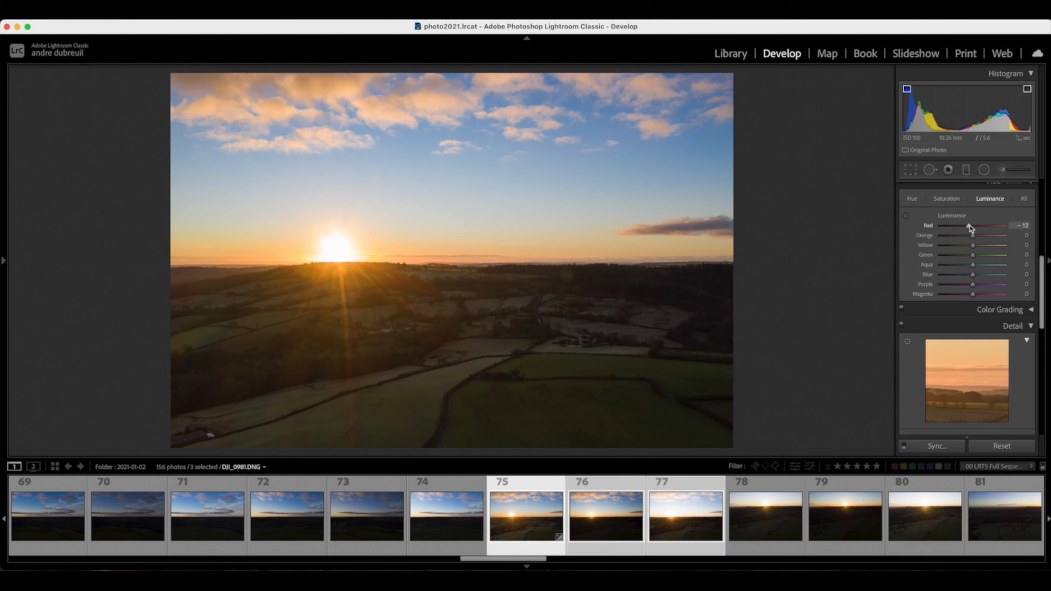
mouse_move(980, 229)
left_mouse_down()
mouse_move(929, 230)
mouse_move(972, 236)
mouse_move(971, 227)
mouse_move(961, 238)
mouse_move(973, 239)
left_mouse_up()
left_click_drag(974, 248, 972, 248)
left_click_drag(973, 256, 976, 278)
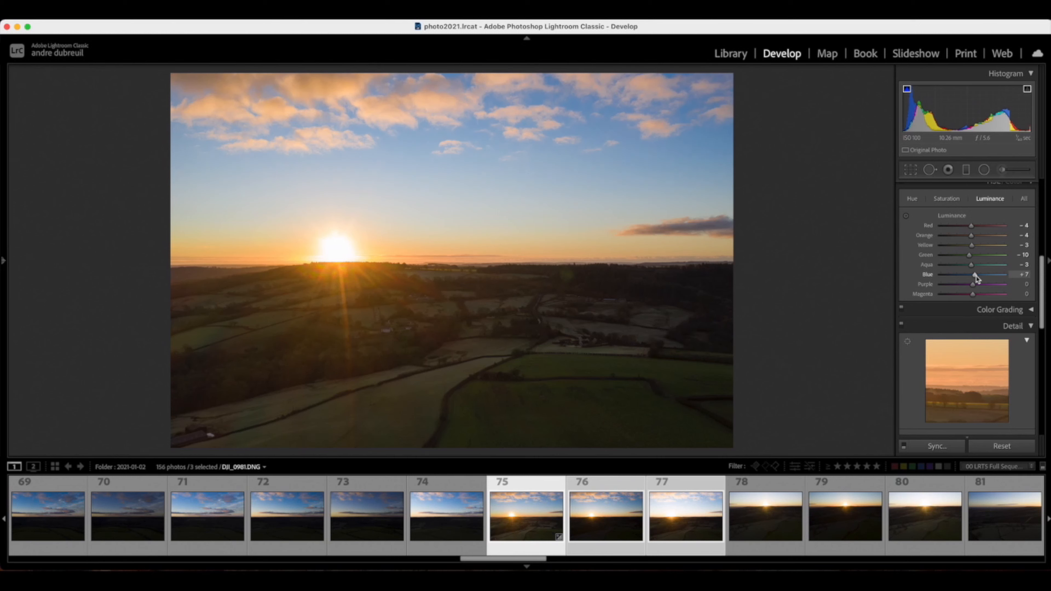
left_click_drag(973, 287, 972, 294)
Step: Set the HSL saturation to red +4, orange +2, yellow +3, green +13, aqua +5, blue −9, purple +7 and magenta +8
left_click(952, 203)
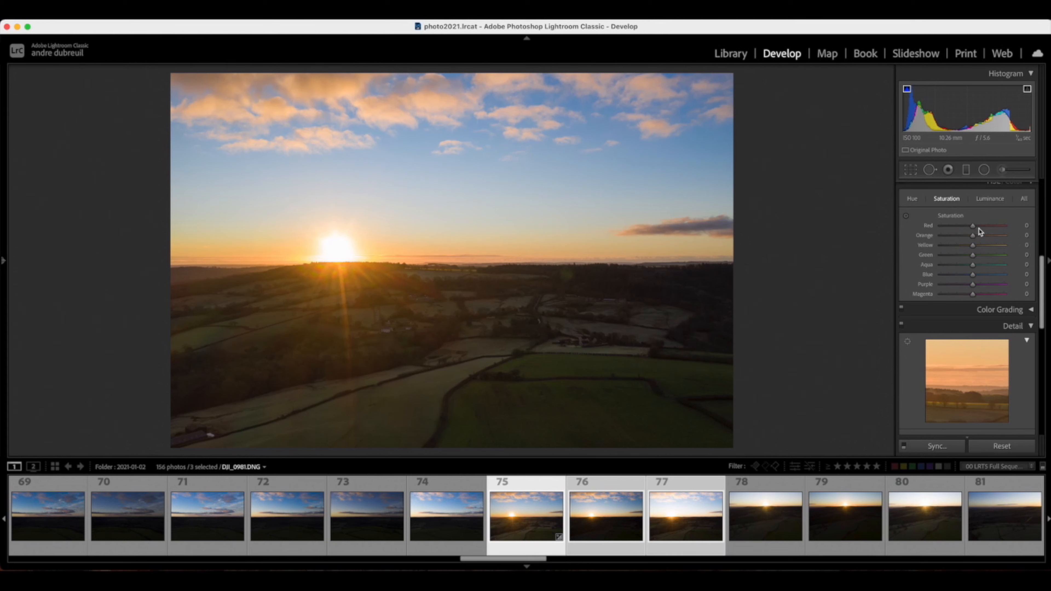
mouse_move(974, 229)
left_mouse_down()
mouse_move(1010, 227)
mouse_move(975, 236)
left_mouse_up()
left_click_drag(973, 246, 974, 246)
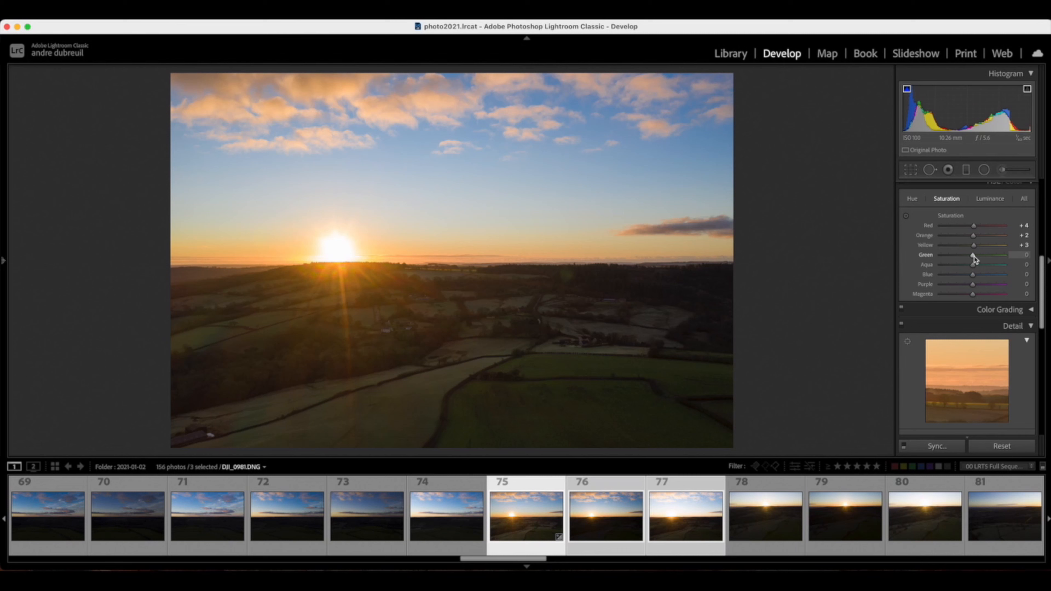
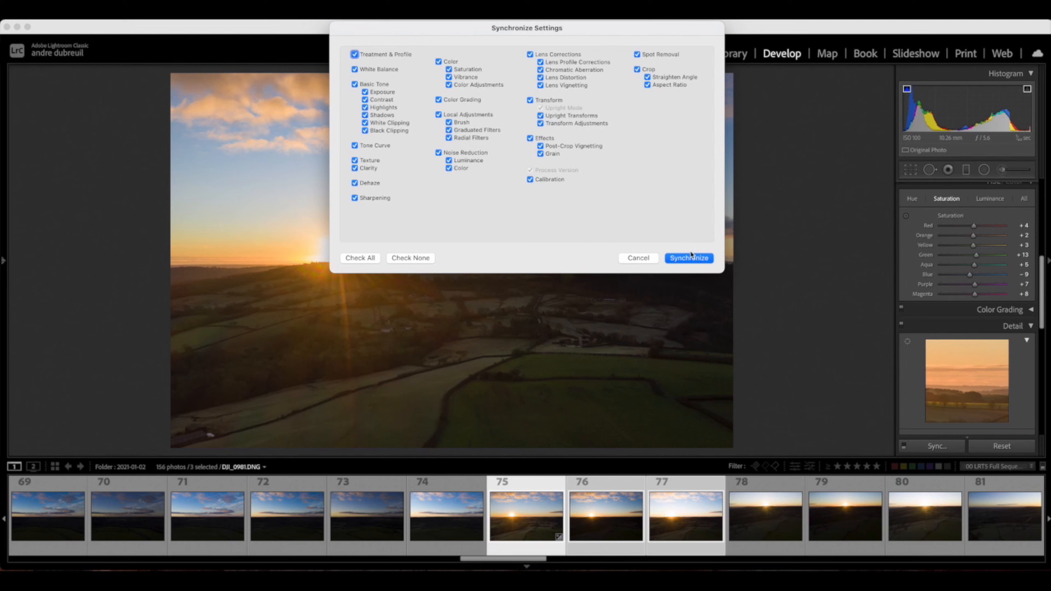
Step: Synchronize all the develop settings of photo 75 to the selected photos 76 and 77
left_click(687, 258)
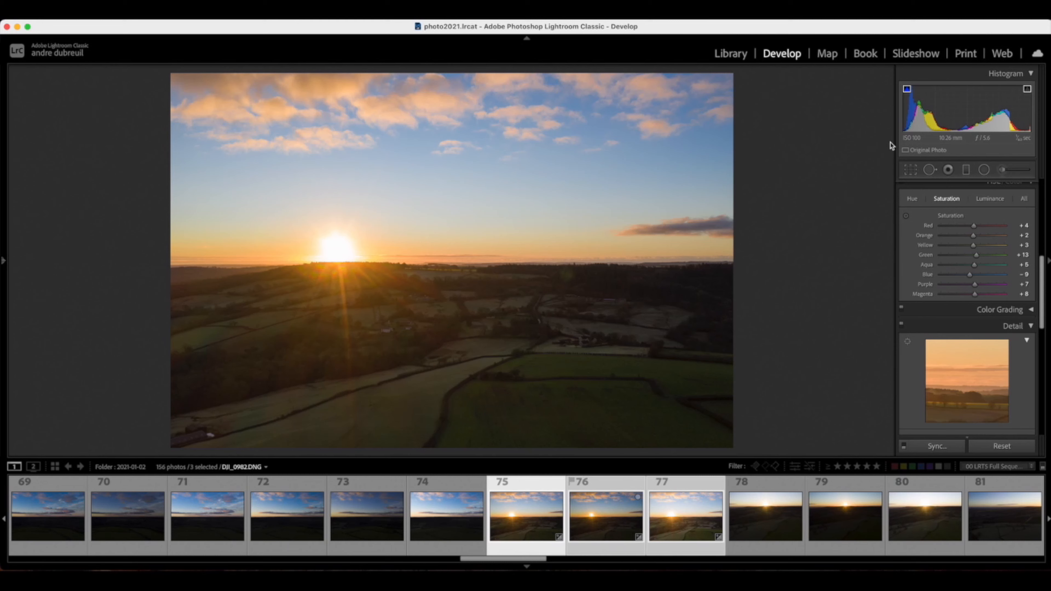
scroll(922, 260, "up", 5)
scroll(922, 259, "up", 3)
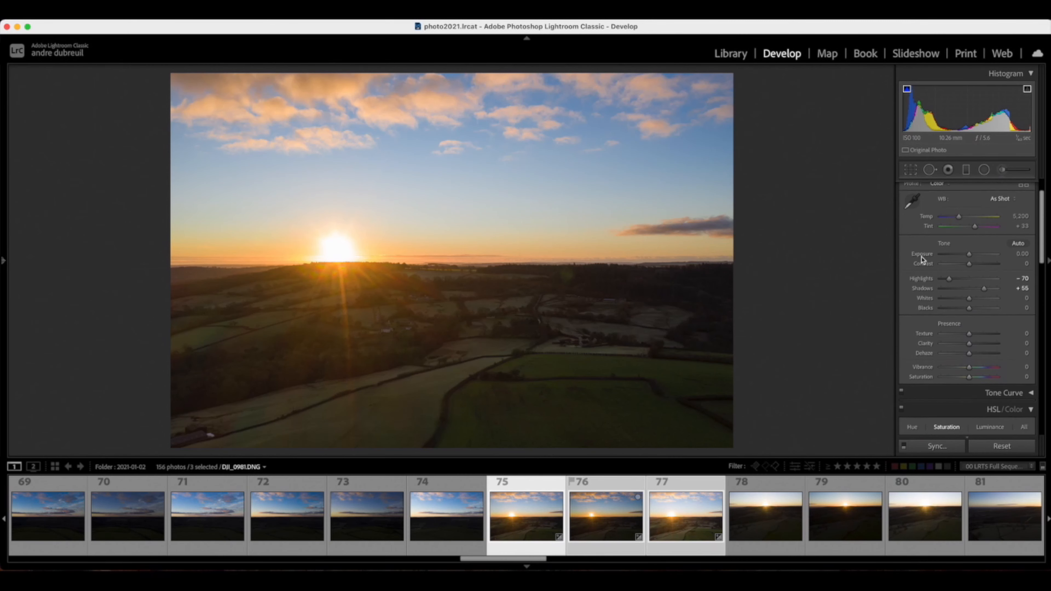
Step: Compare the edited bracketed exposures by viewing photos 76, 77 and 75 in turn
left_click(602, 528)
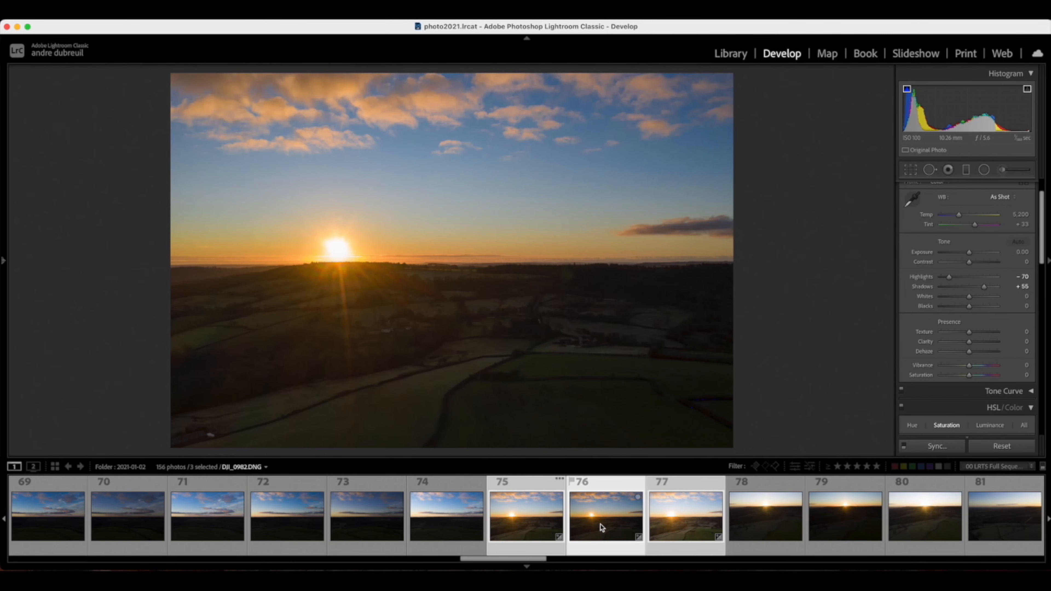
left_click(688, 512)
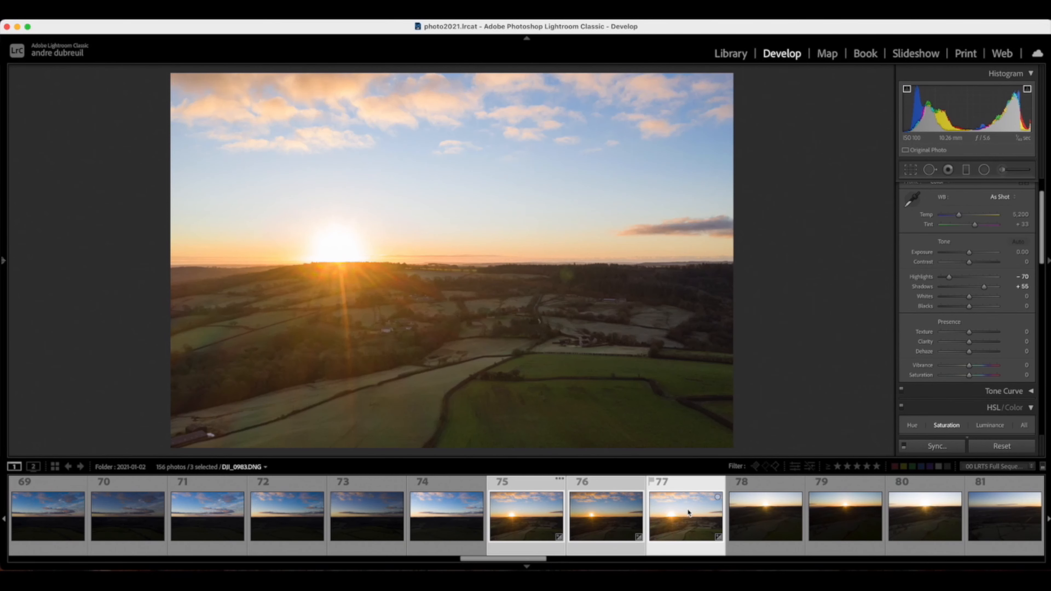
left_click(601, 517)
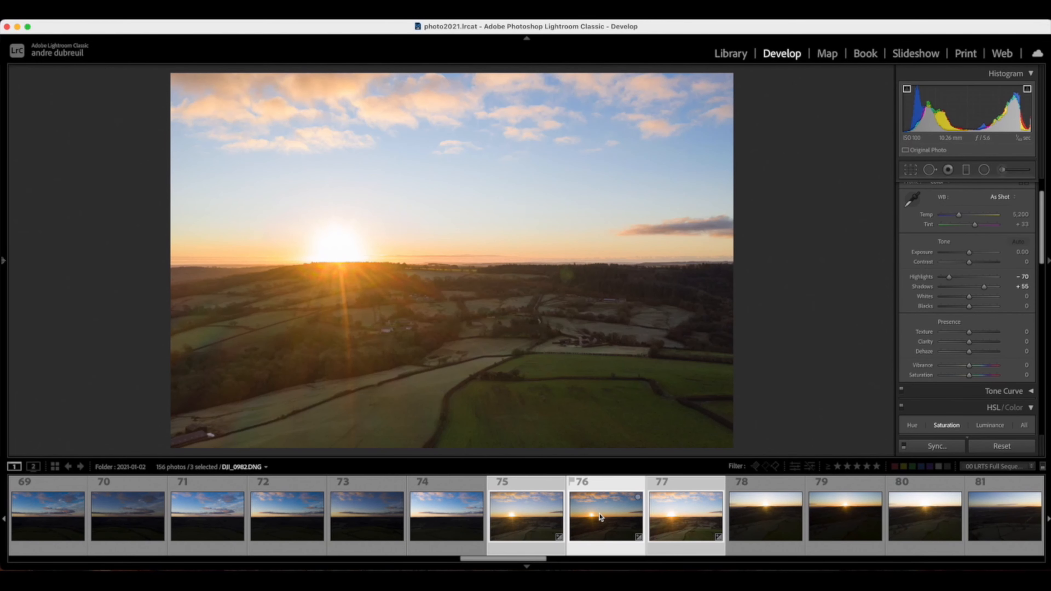
key("Right")
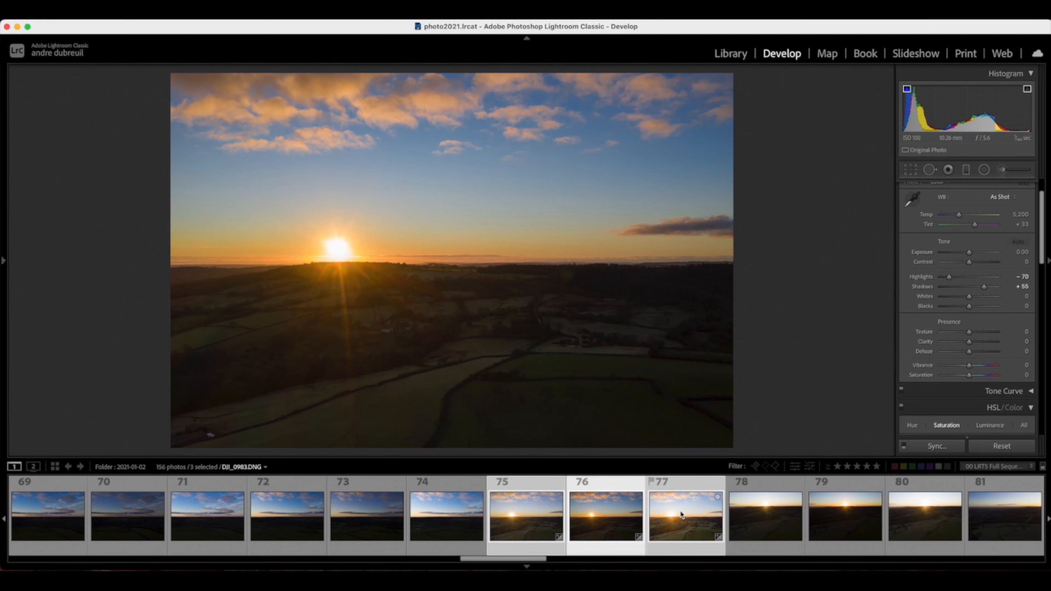
left_click(530, 521)
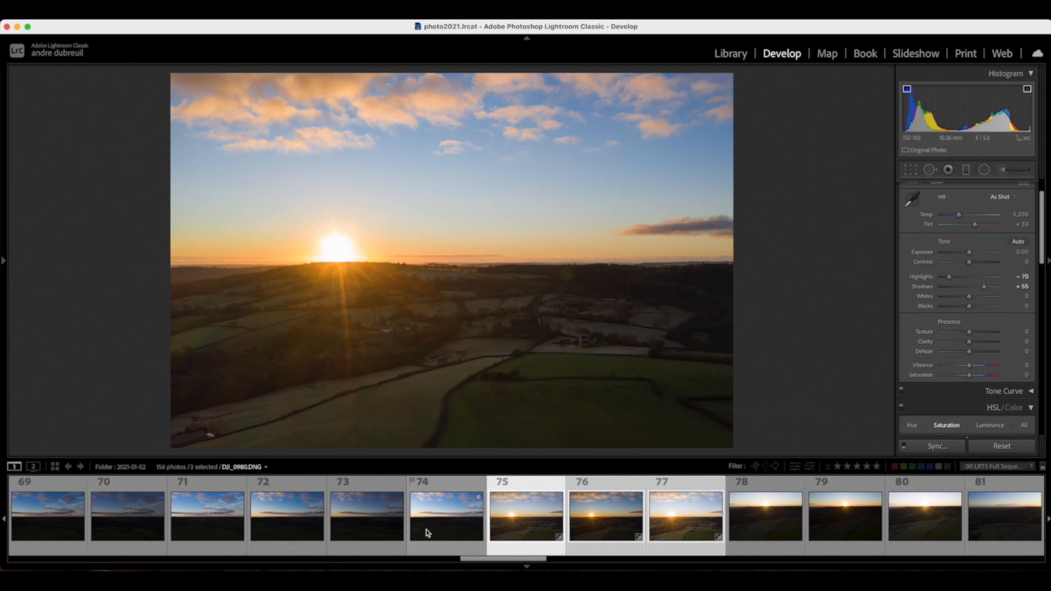
Step: Reselect photos 75 to 77 as a group and open them in the HDR Photo Merge preview
left_click(424, 534)
left_click(515, 524)
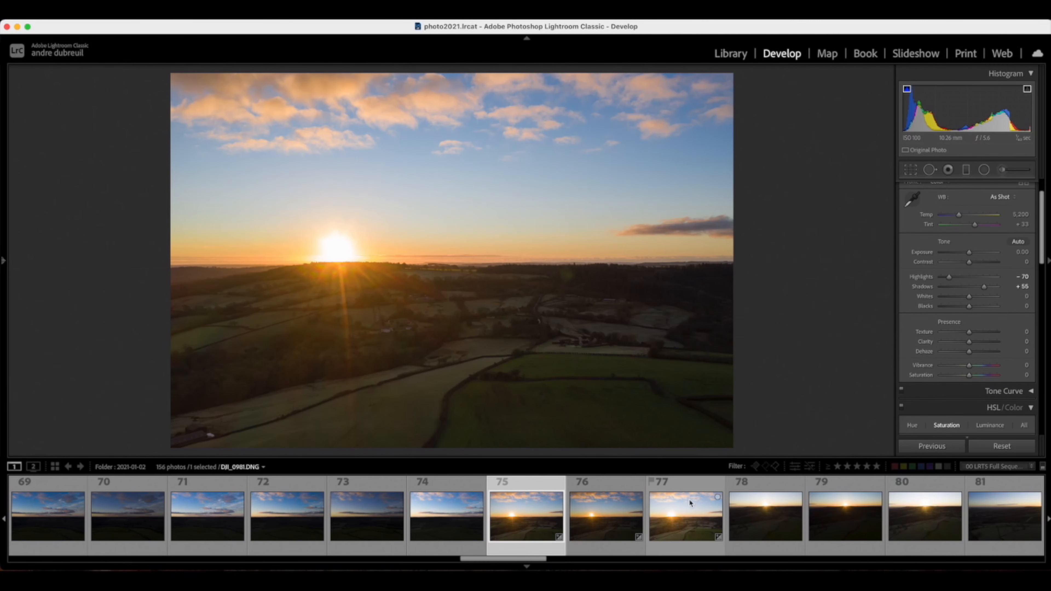
left_click(675, 519, "shift")
right_click(675, 519)
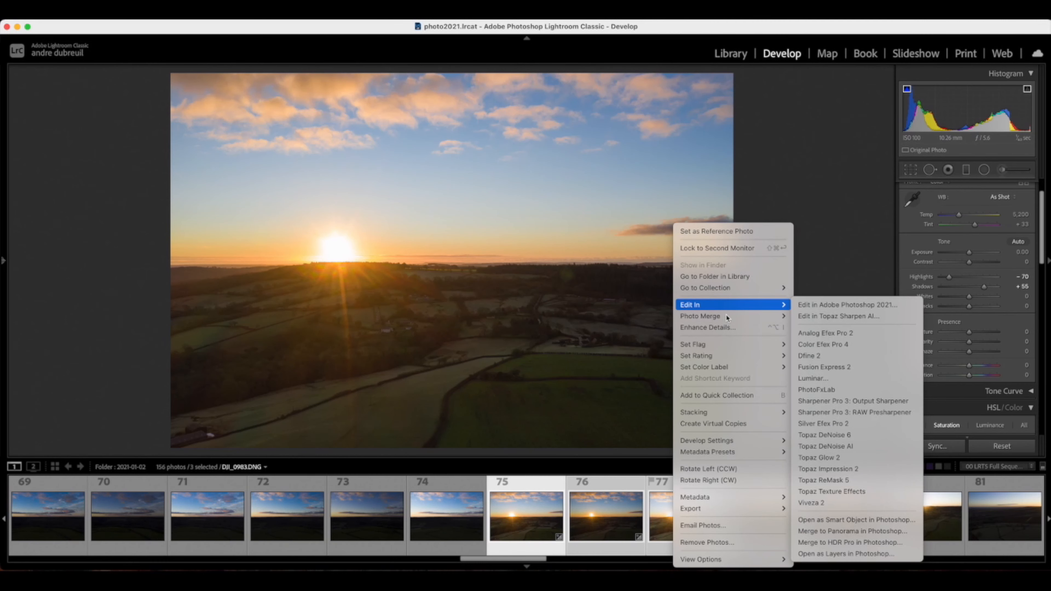
mouse_move(733, 317)
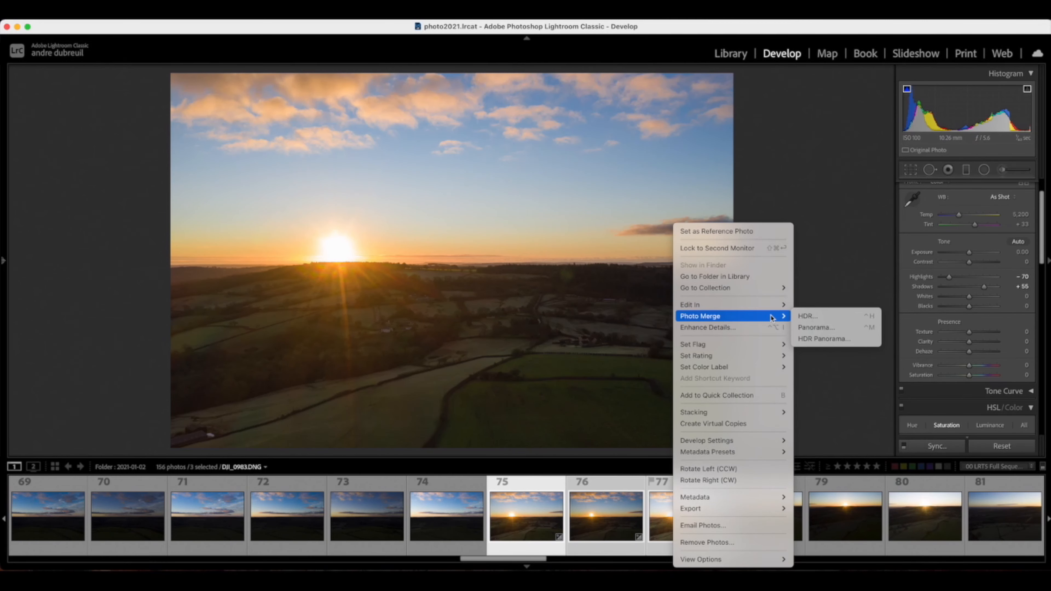
left_click(807, 319)
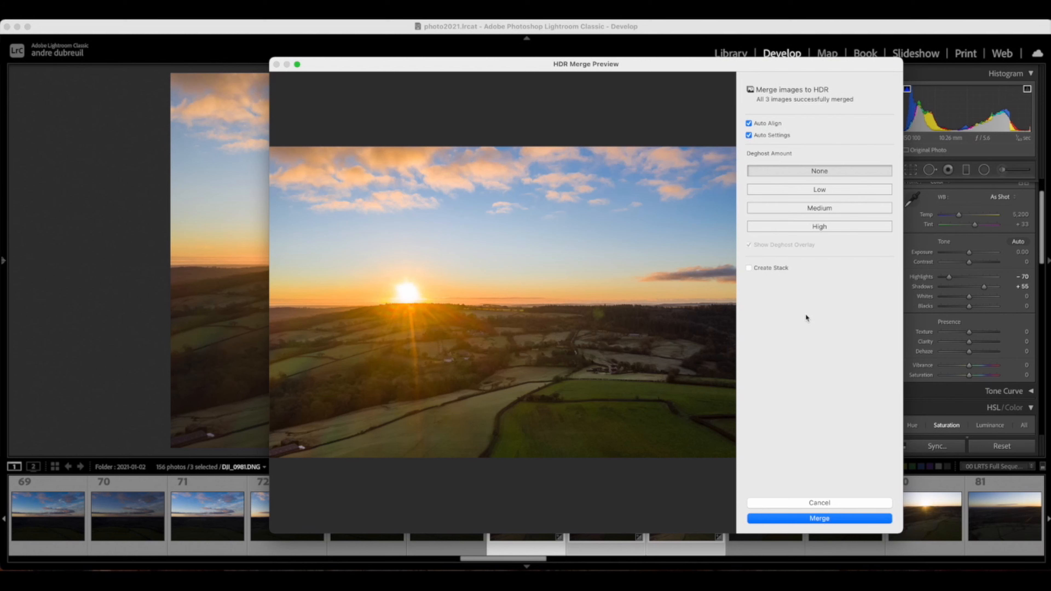
Step: Merge the three exposures into one HDR image with medium deghosting and select the merged photo
left_click(827, 210)
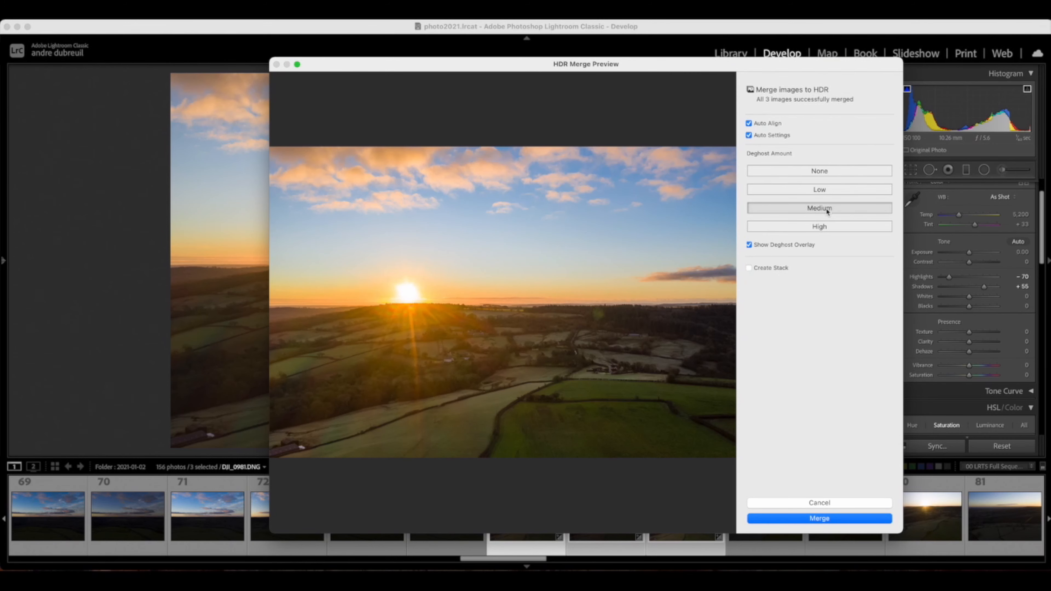
left_click(830, 520)
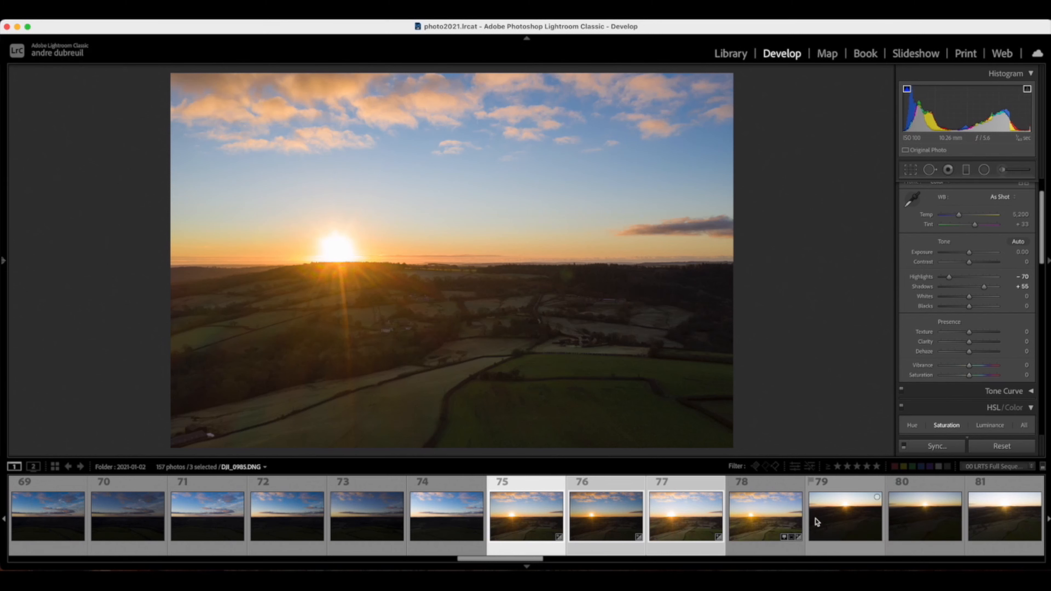
left_click(750, 520)
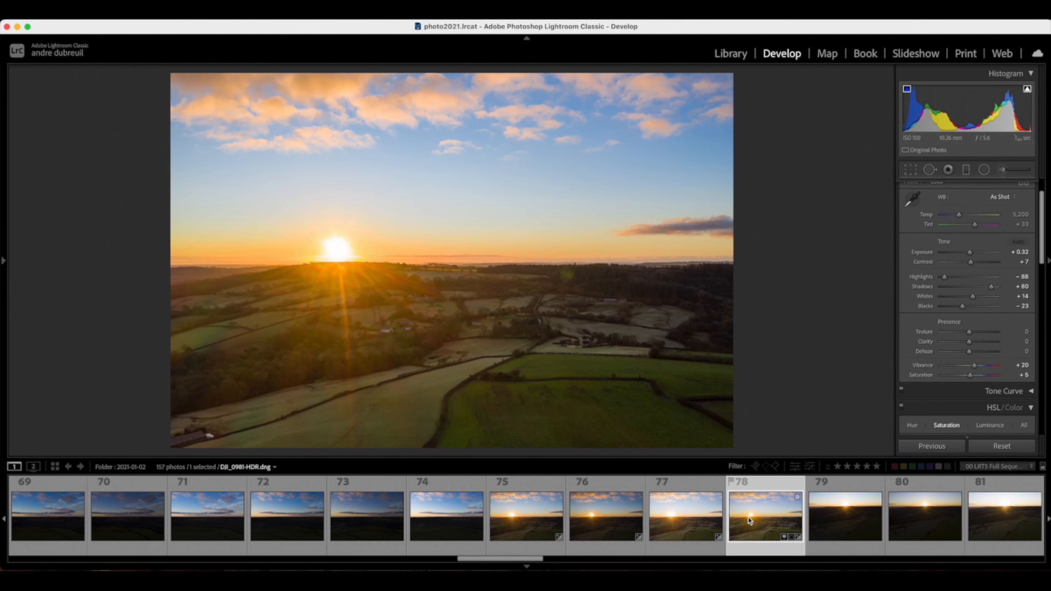
Step: Create a virtual copy of the merged HDR photo and reselect the original version, photo 78
right_click(750, 521)
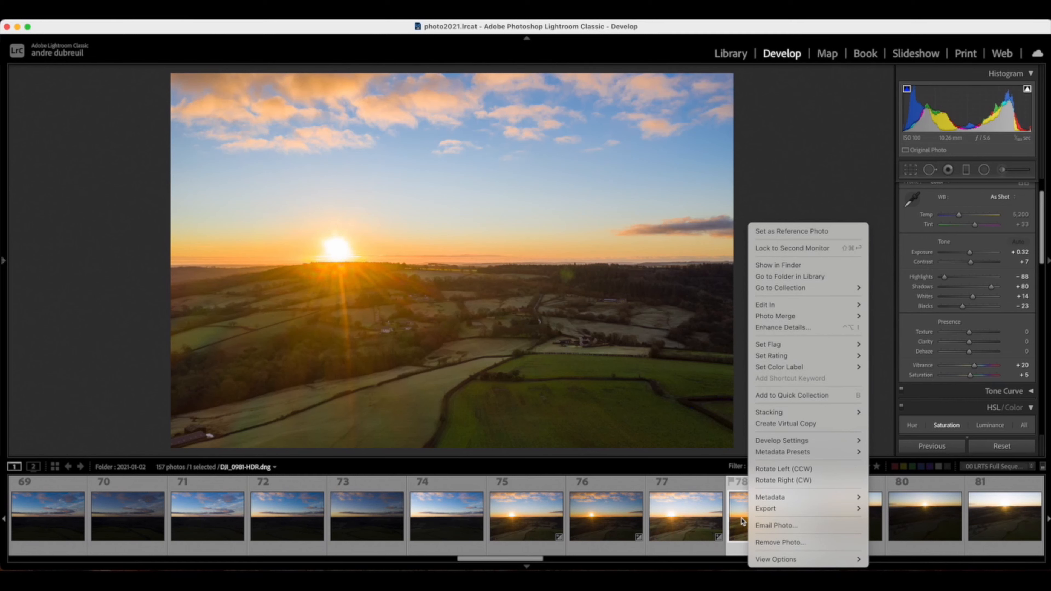
left_click(789, 424)
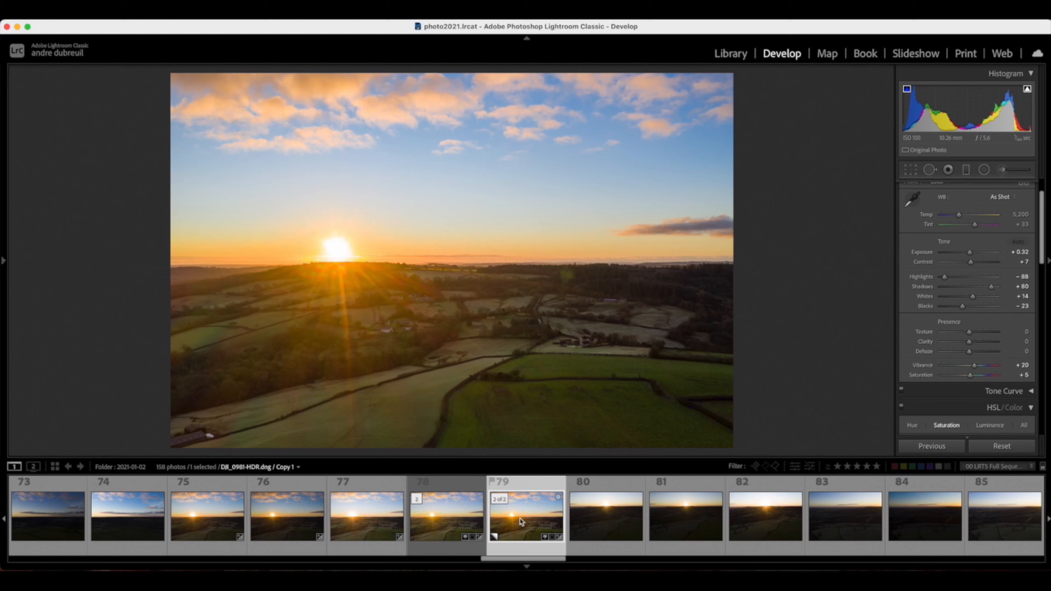
left_click(462, 529)
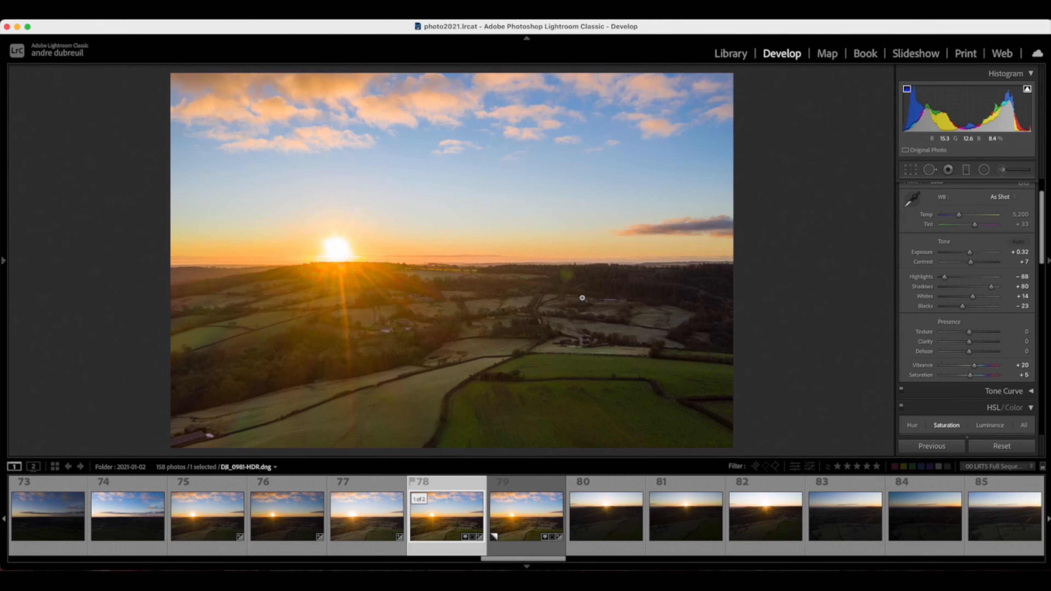
Step: Heal the green lens flare in the dark woodland with a size 77 spot, sampling from the trees just right of it
left_click(570, 281)
left_click(571, 281)
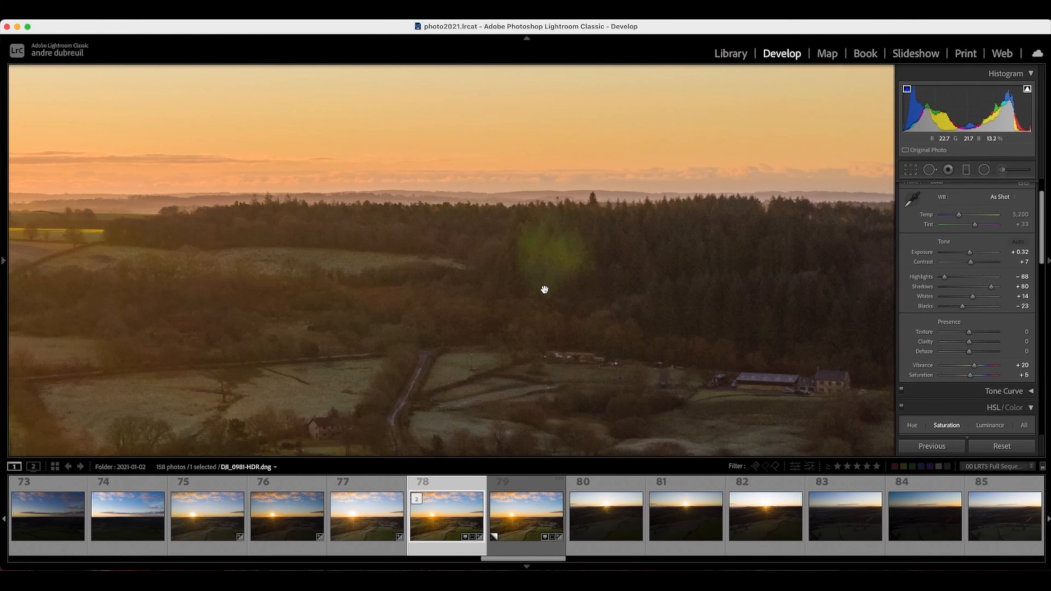
left_click(553, 272)
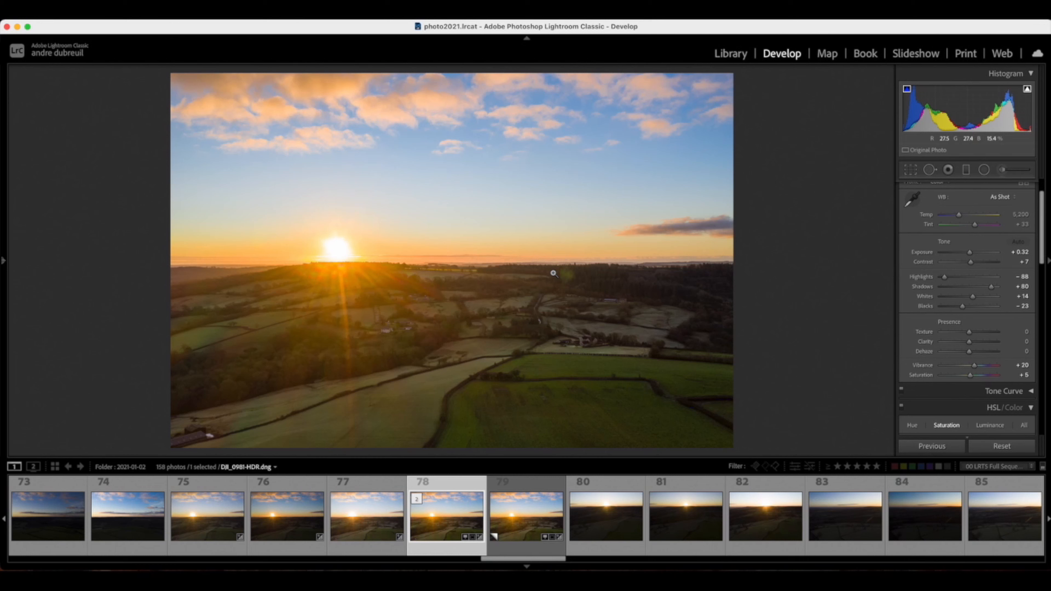
left_click(930, 170)
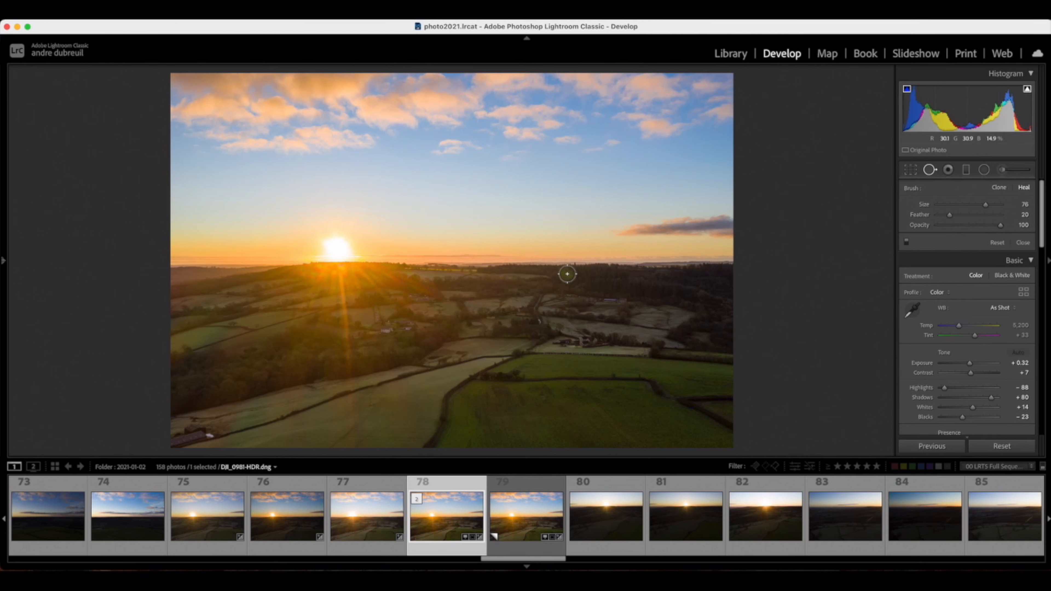
scroll(583, 263, "up", 1)
left_click(567, 276)
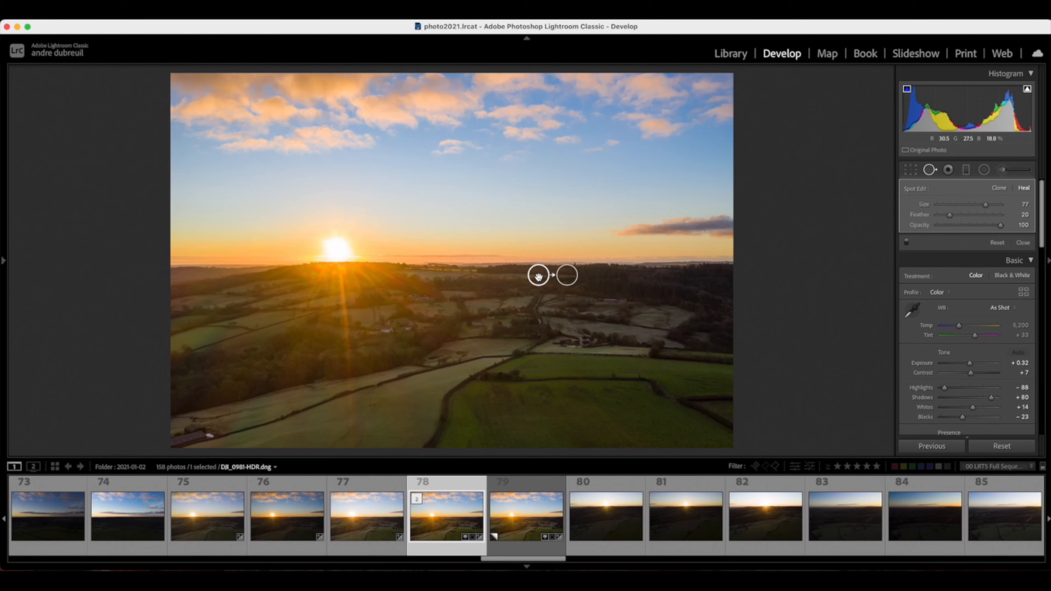
mouse_move(538, 277)
left_mouse_down()
mouse_move(568, 266)
mouse_move(604, 270)
mouse_move(595, 278)
left_mouse_up()
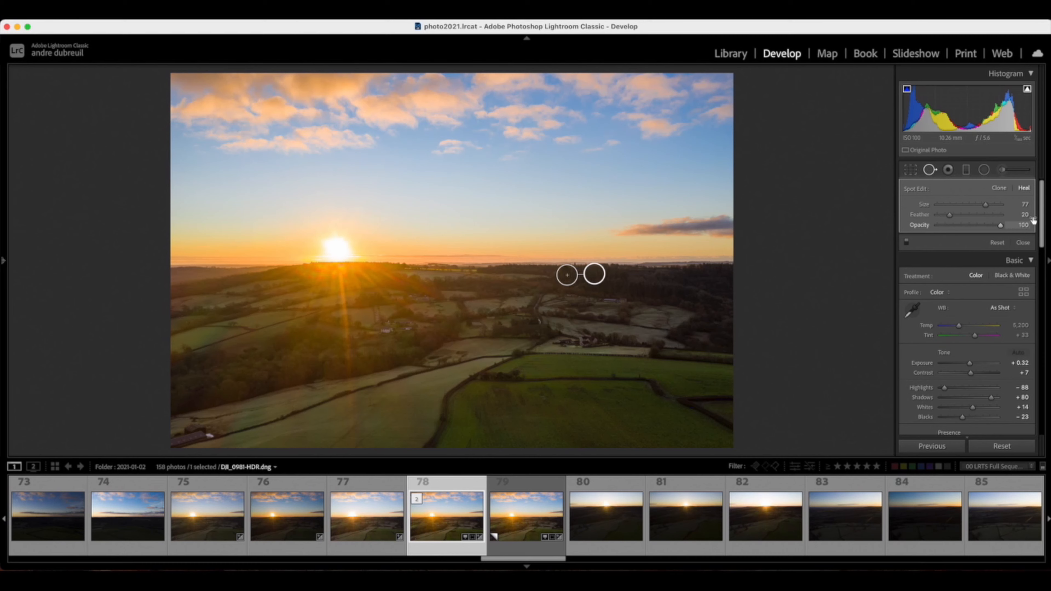
left_click(1022, 243)
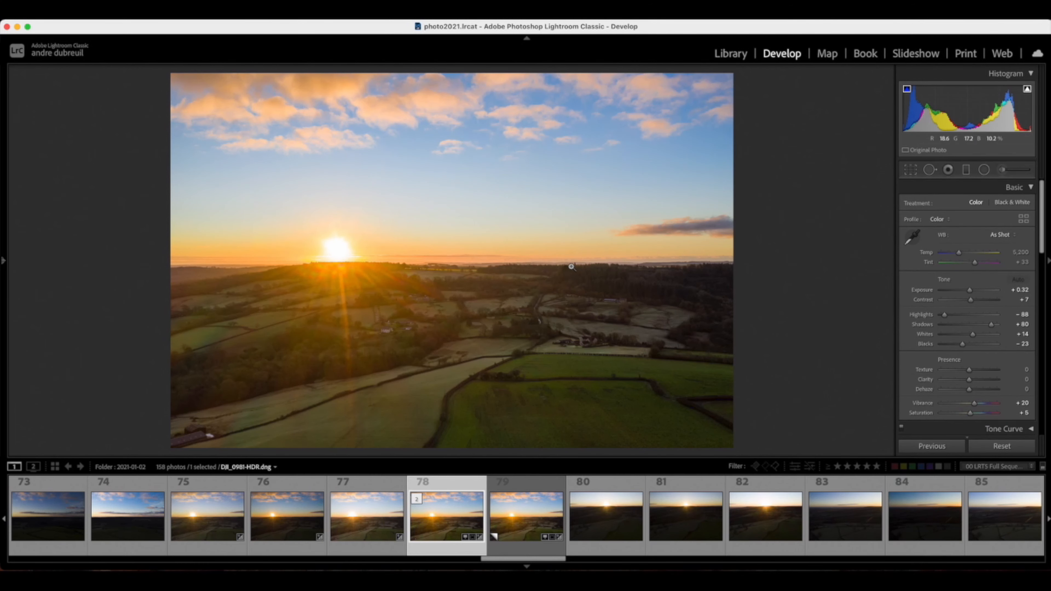
left_click(572, 278)
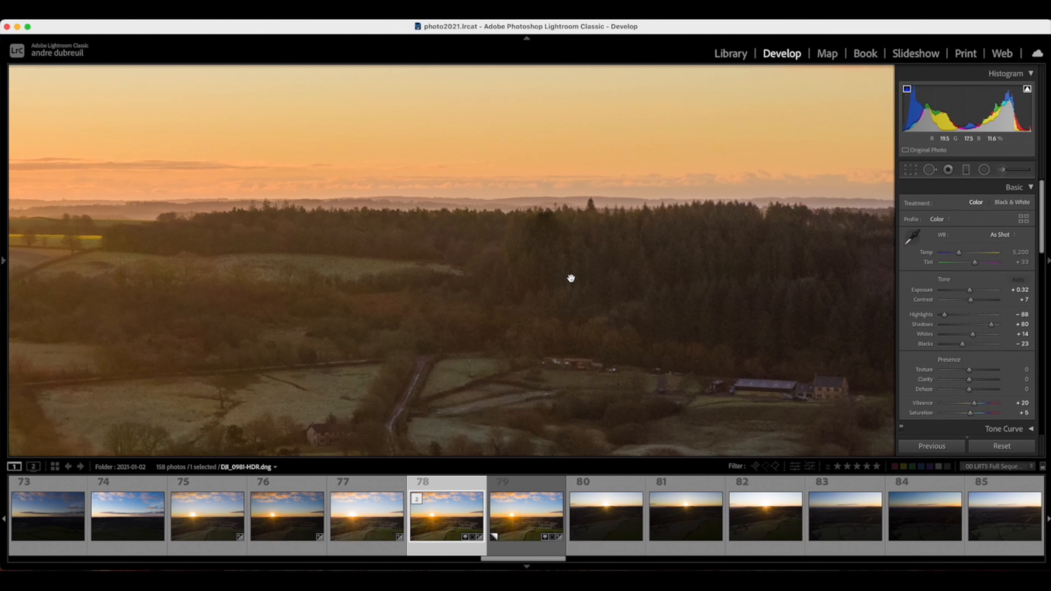
left_click(572, 279)
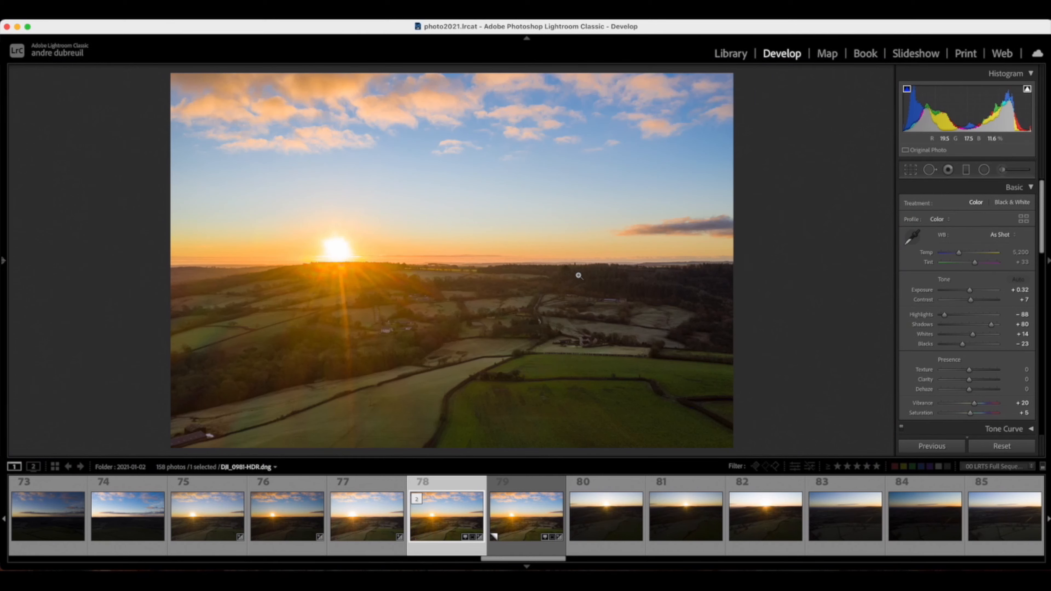
Step: Brush exposure −0.40 with dehaze 25 onto the dark horizon cloud, and a new mask with exposure 0.40 and dehaze 25 onto the fields
left_click(1003, 171)
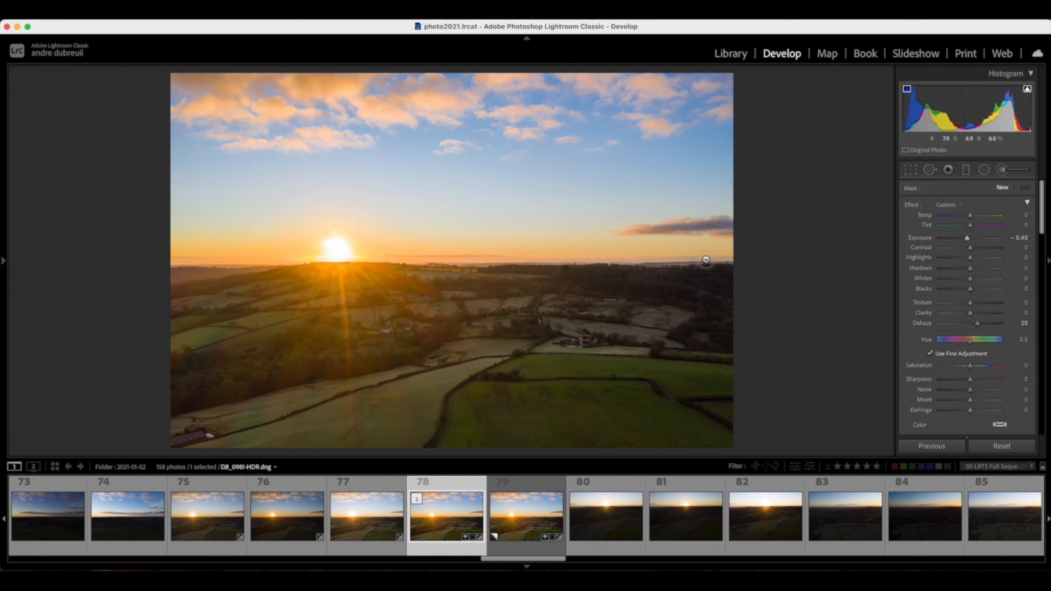
mouse_move(644, 230)
left_mouse_down()
mouse_move(725, 226)
mouse_move(698, 228)
mouse_move(715, 229)
left_mouse_up()
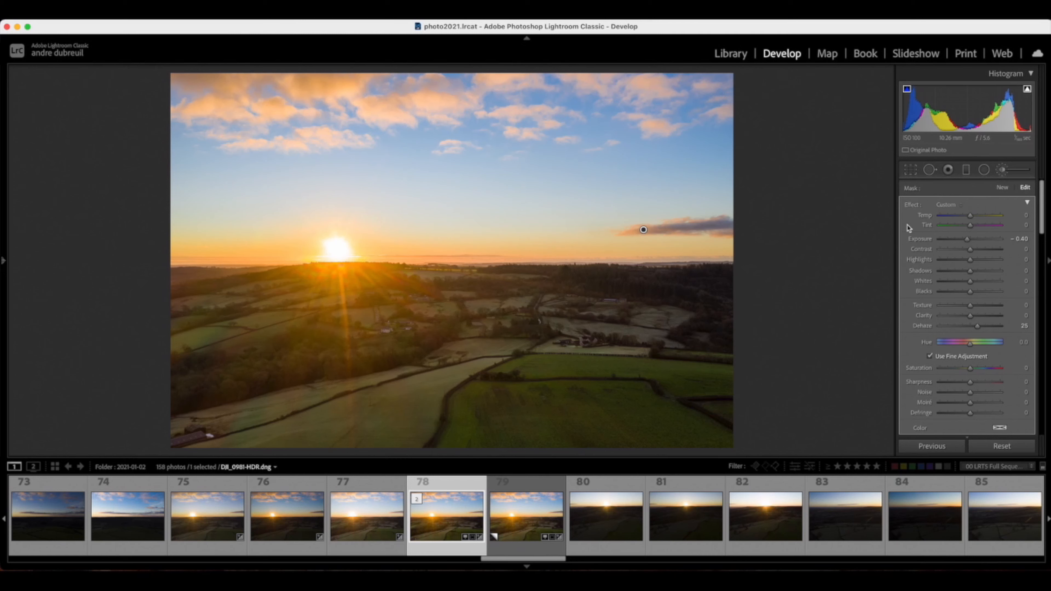
left_click(1003, 188)
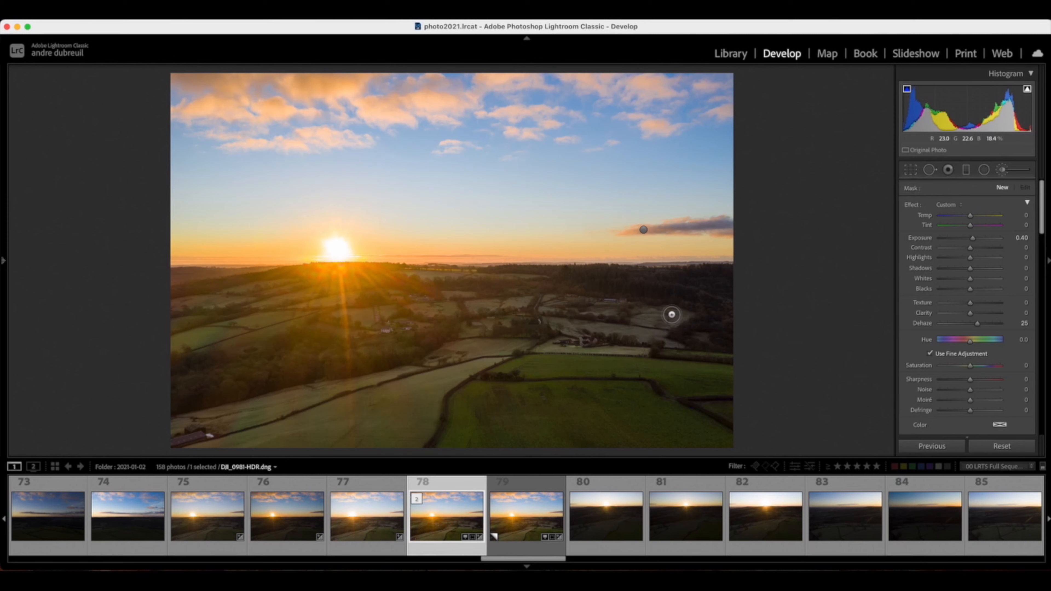
mouse_move(640, 325)
left_mouse_down()
mouse_move(578, 328)
mouse_move(638, 348)
mouse_move(534, 346)
mouse_move(574, 362)
mouse_move(543, 358)
mouse_move(560, 362)
mouse_move(699, 372)
mouse_move(573, 370)
mouse_move(616, 397)
mouse_move(529, 382)
mouse_move(398, 398)
mouse_move(476, 362)
mouse_move(393, 394)
mouse_move(453, 383)
left_mouse_up()
mouse_move(410, 447)
left_mouse_down()
mouse_move(371, 408)
mouse_move(314, 439)
left_mouse_up()
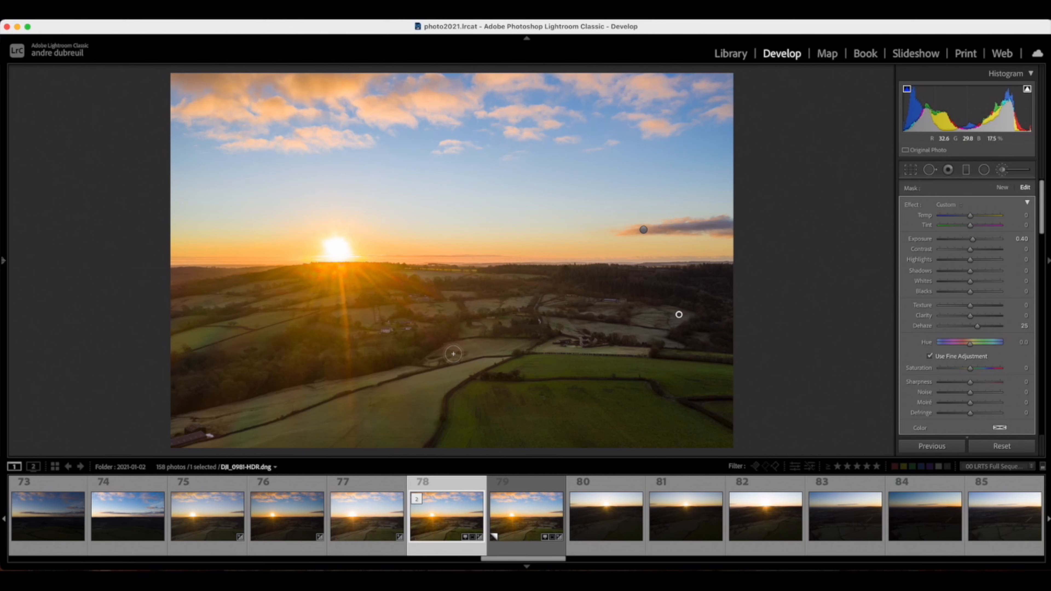
mouse_move(385, 370)
left_mouse_down()
mouse_move(171, 442)
mouse_move(186, 424)
mouse_move(190, 345)
mouse_move(210, 336)
left_mouse_up()
Step: Compare an earlier brush stroke in the edit history with the latest state and return to the latest one
left_click(4, 262)
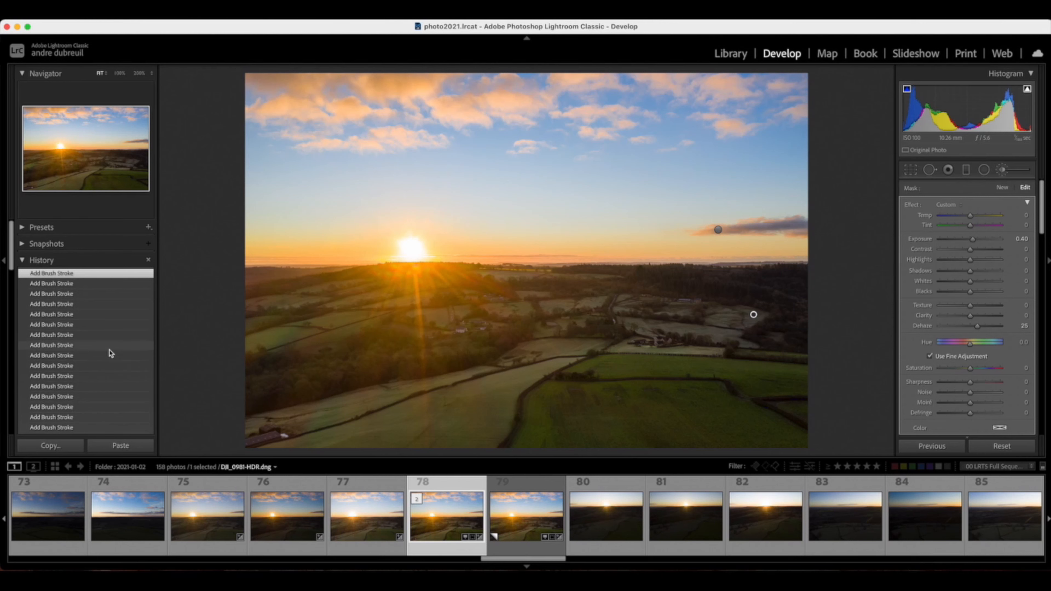
left_click(112, 356)
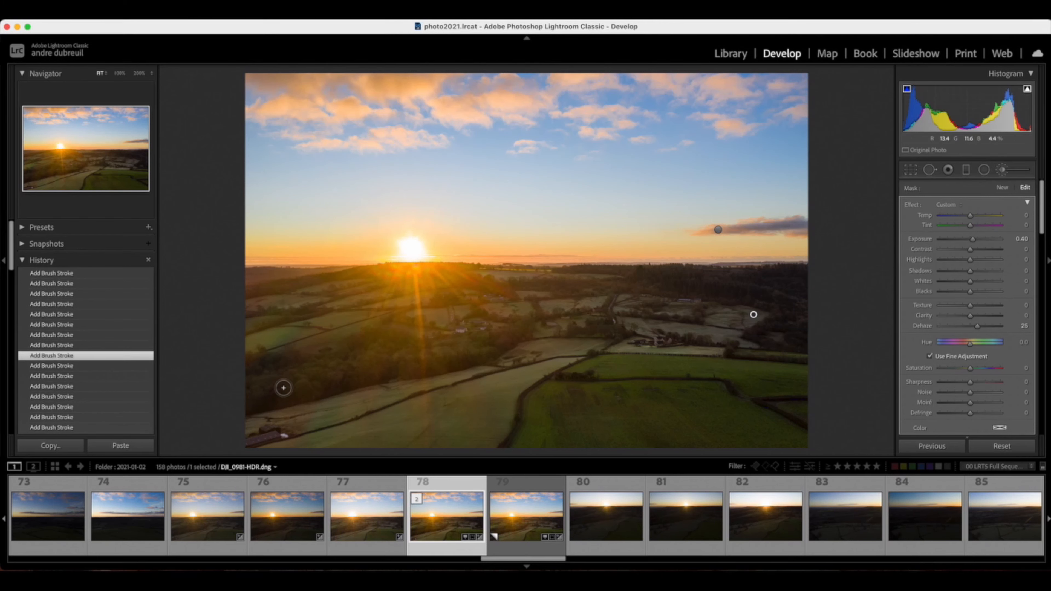
left_click(125, 277)
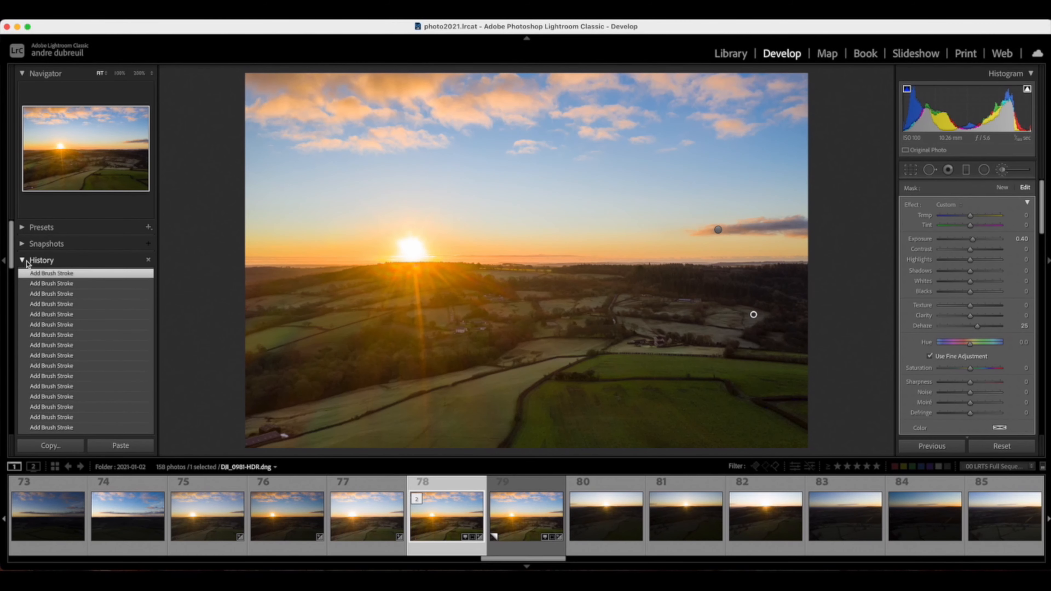
left_click(4, 264)
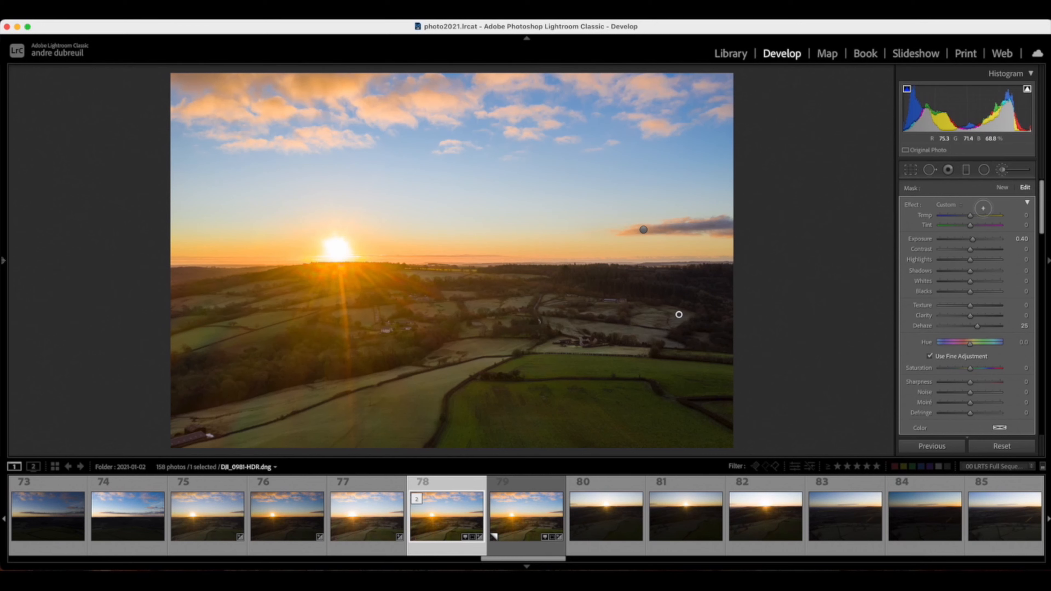
Step: Brush a new mask with exposure −0.41 and dehaze 25 over the clouds along the photo's upper edge
left_click(1003, 188)
left_click_drag(973, 239, 966, 243)
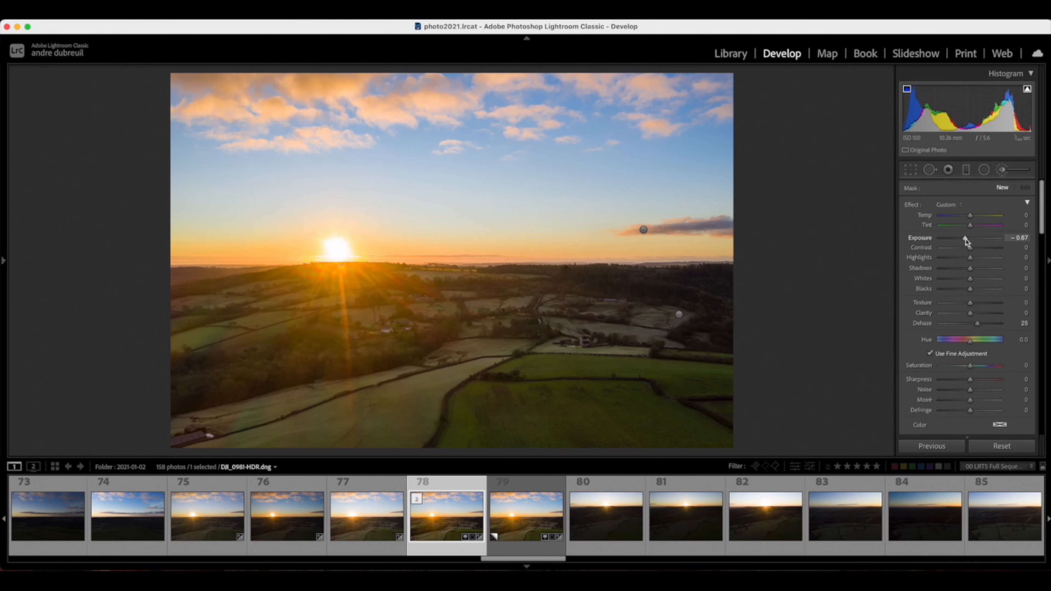
left_click_drag(966, 243, 968, 243)
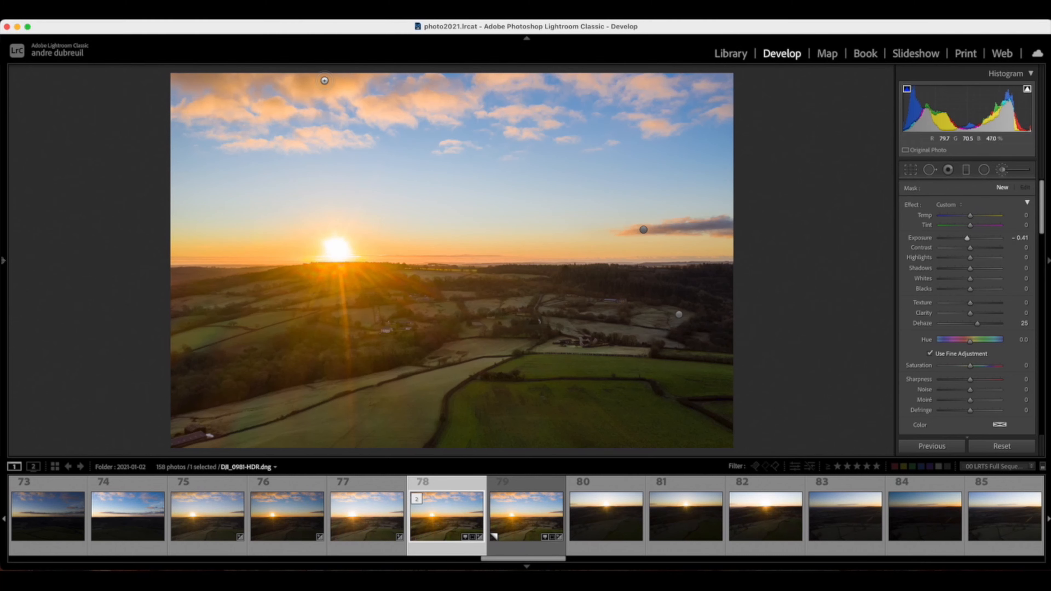
left_click_drag(281, 83, 265, 86)
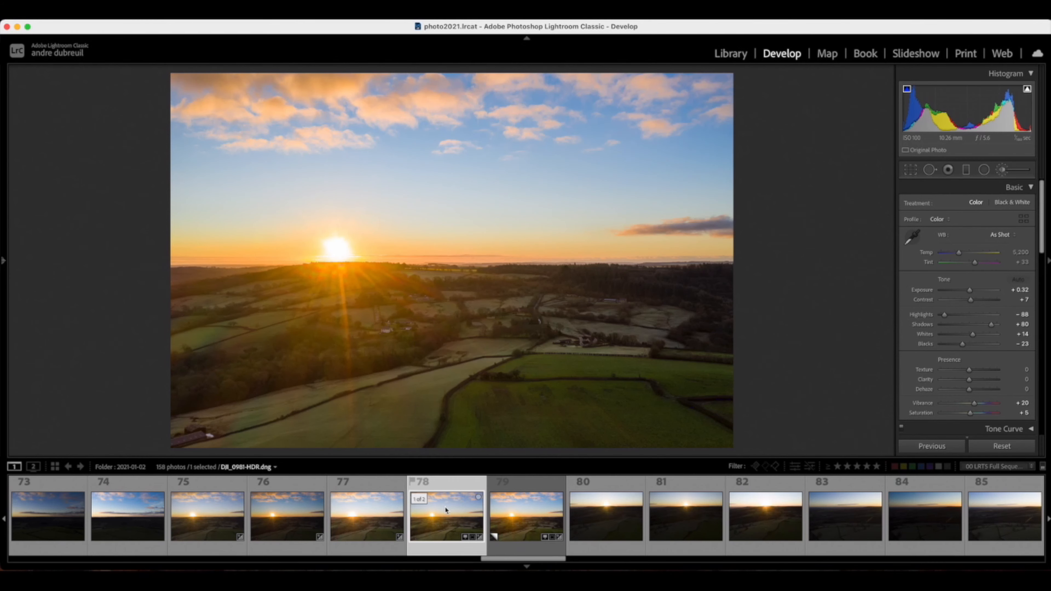
Step: Compare photo 78 with its unedited version in the left/right before/after view and the before-only view, and return to the Loupe view
left_click(18, 471)
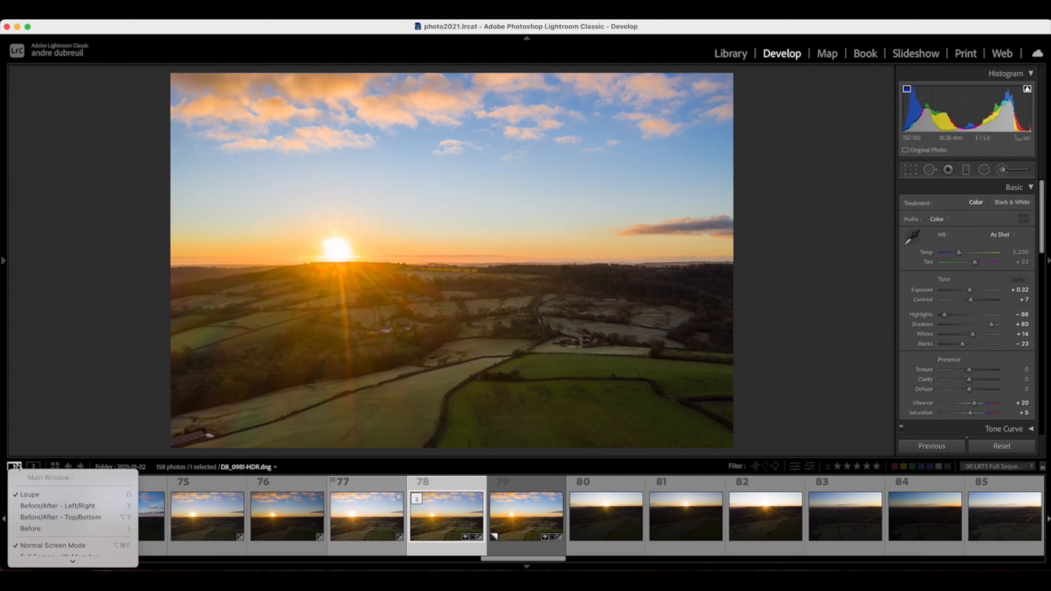
left_click(23, 506)
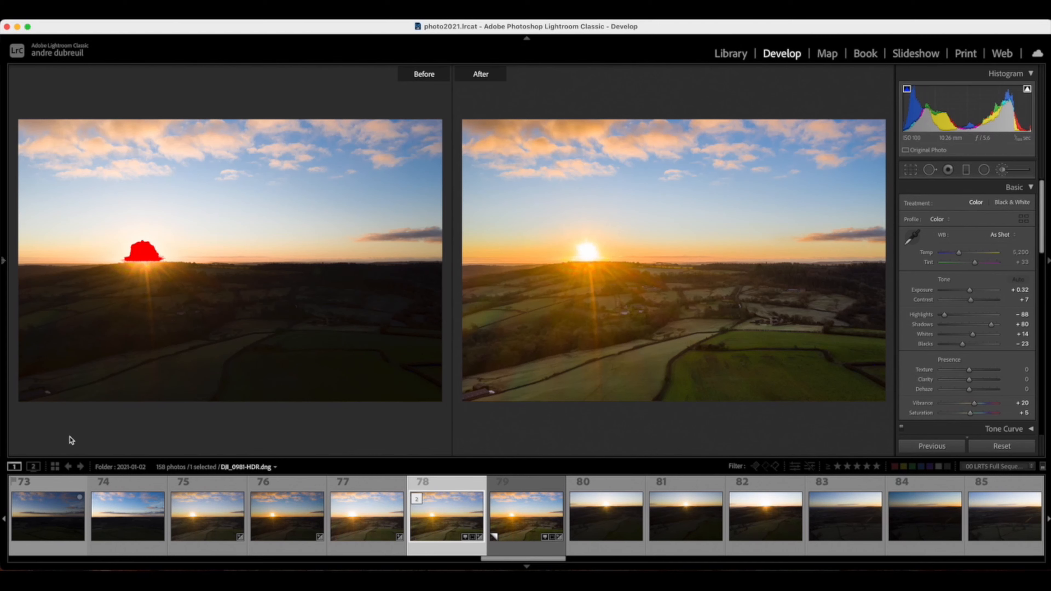
left_click(16, 467)
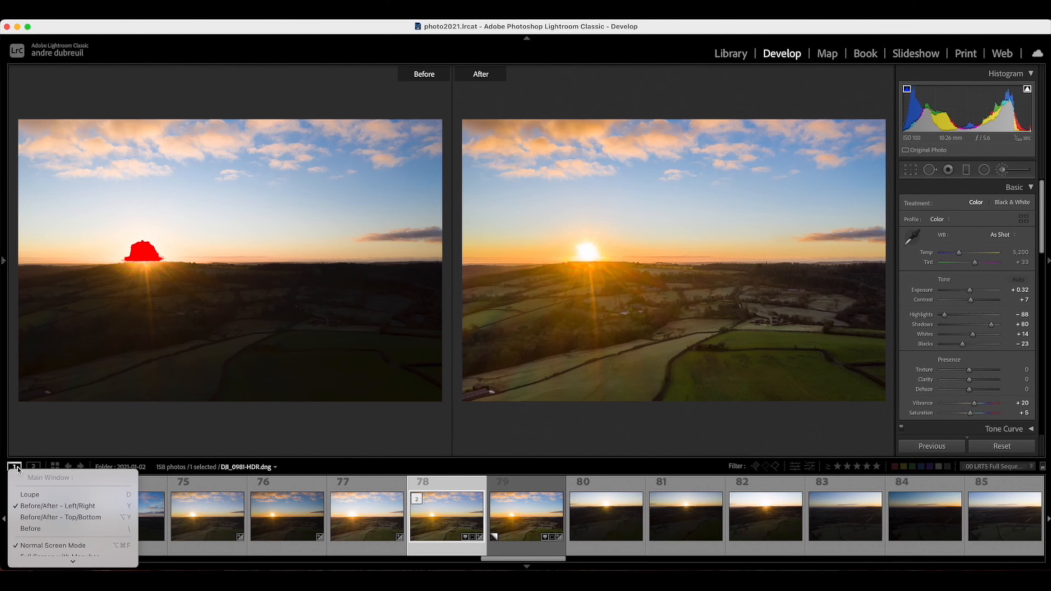
left_click(26, 495)
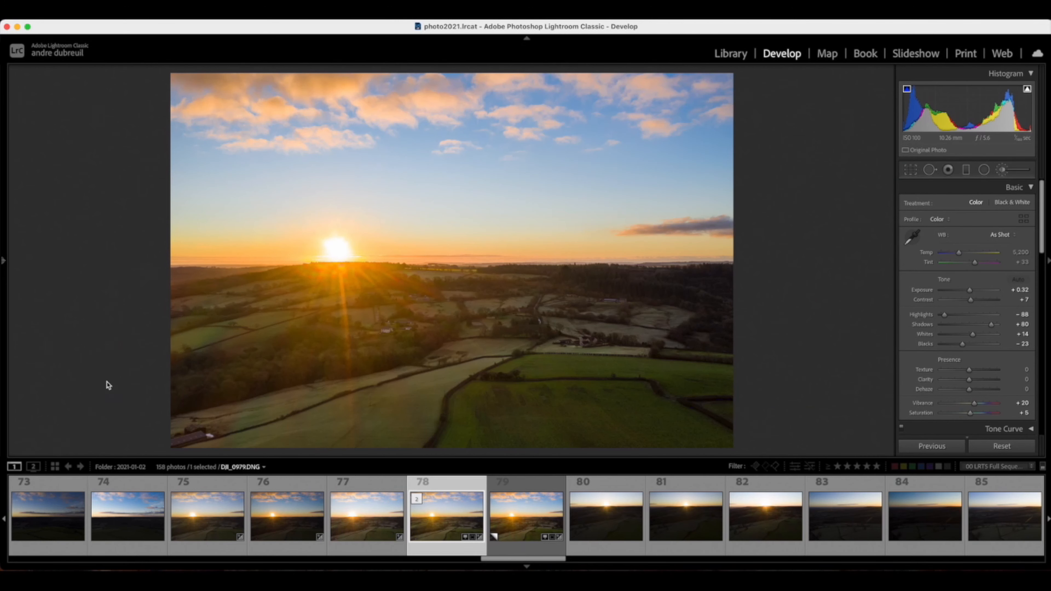
left_click(14, 467)
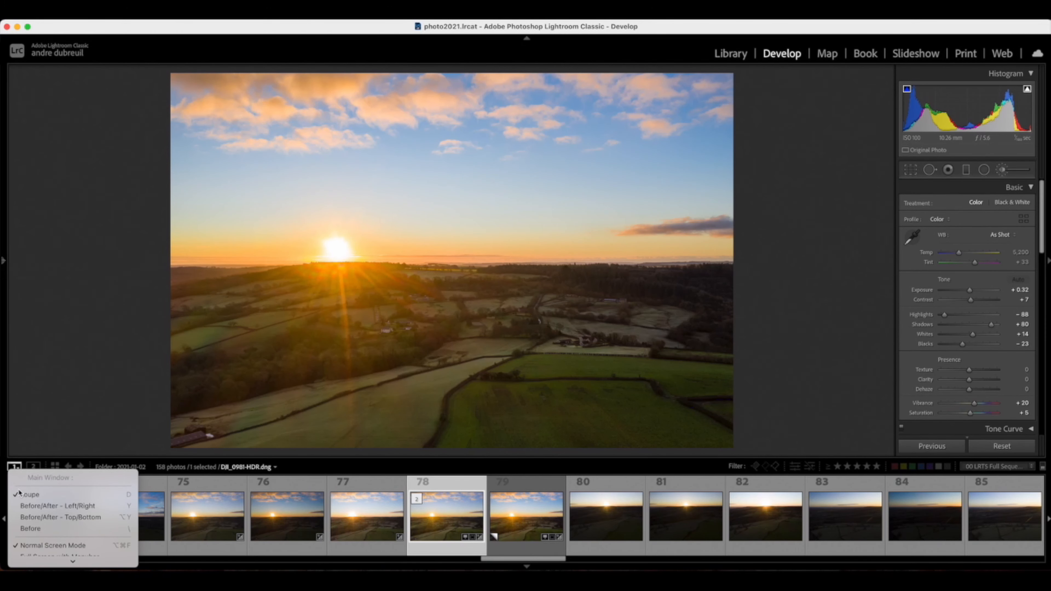
left_click(29, 529)
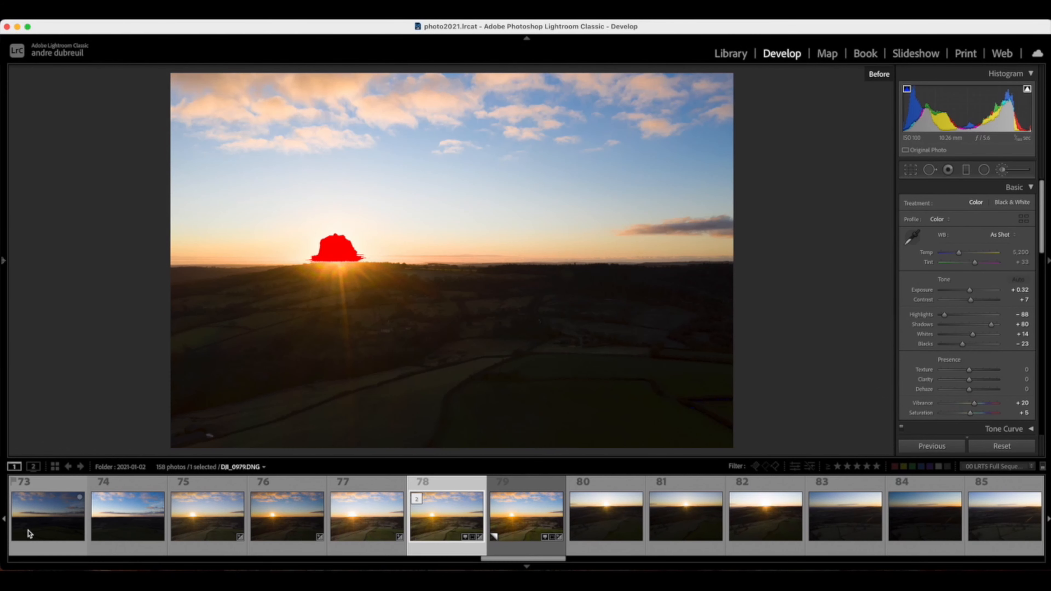
left_click(16, 467)
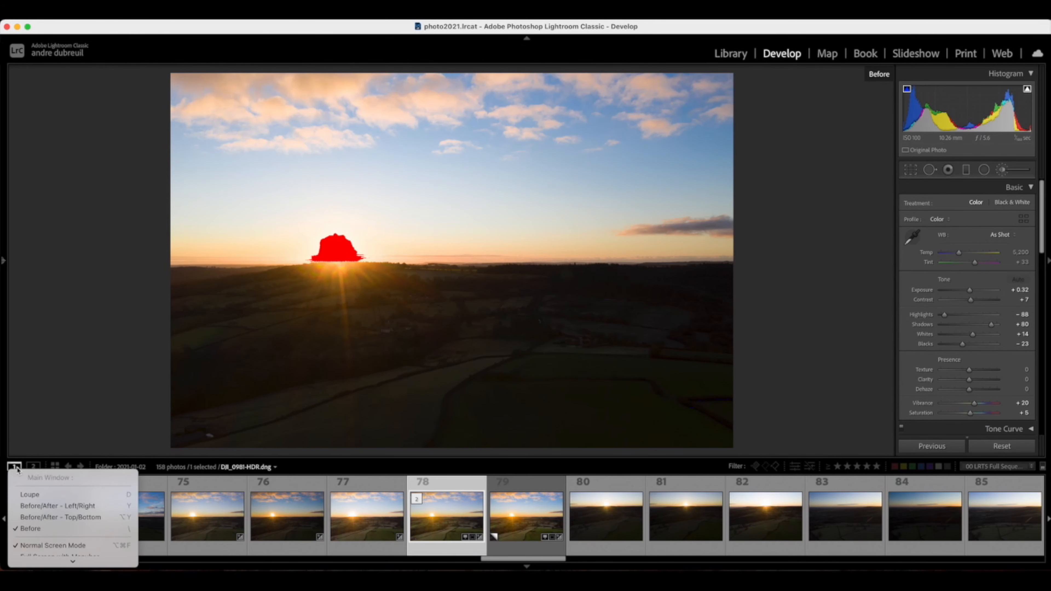
left_click(25, 494)
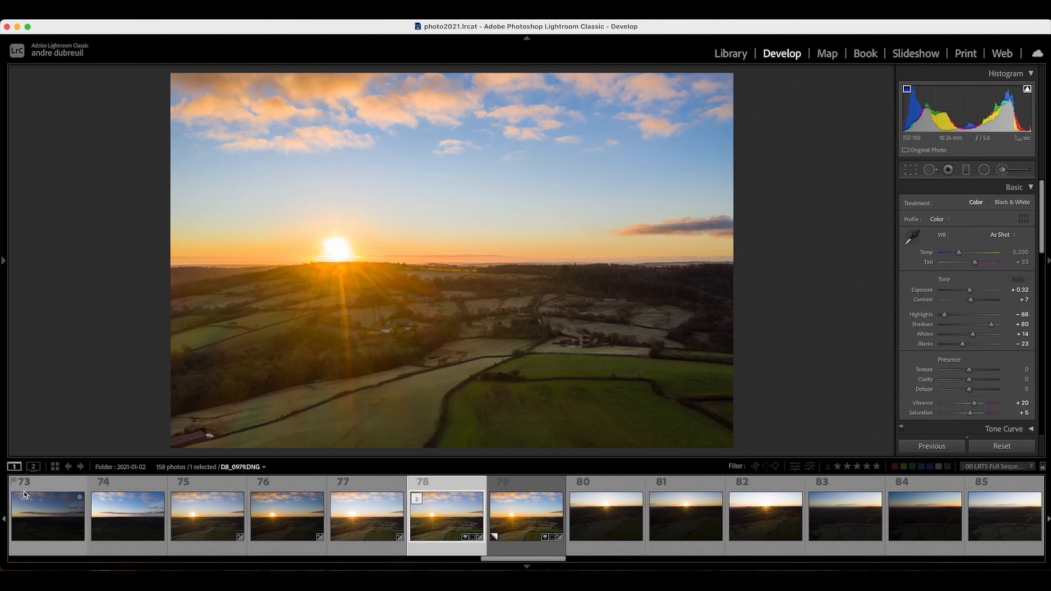
Step: Select photo 78 together with its virtual copy, compare the two versions, and examine photo 78 in full screen
left_click(519, 518, "super")
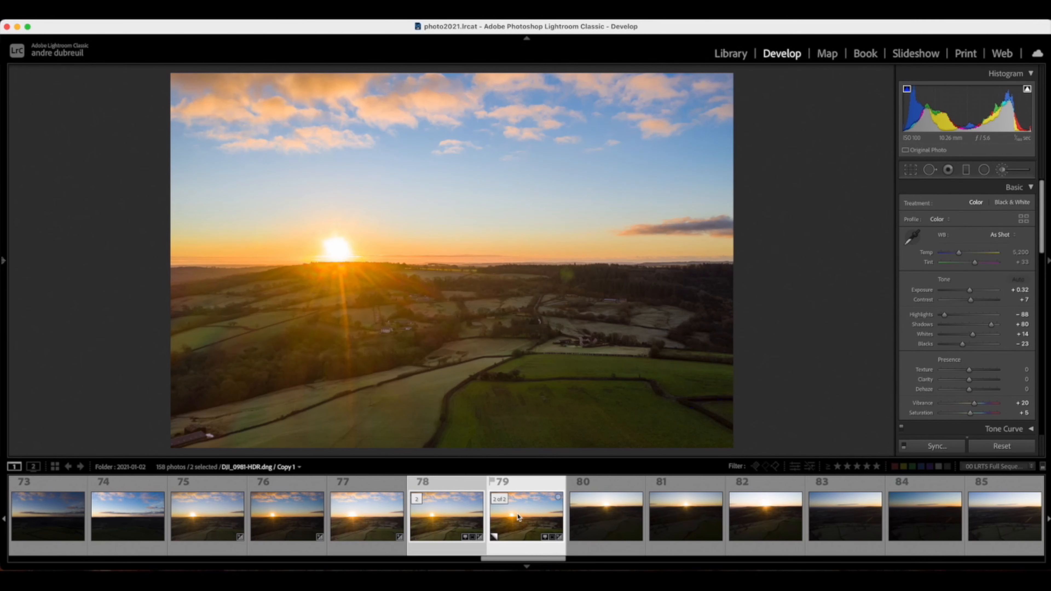
left_click(448, 535)
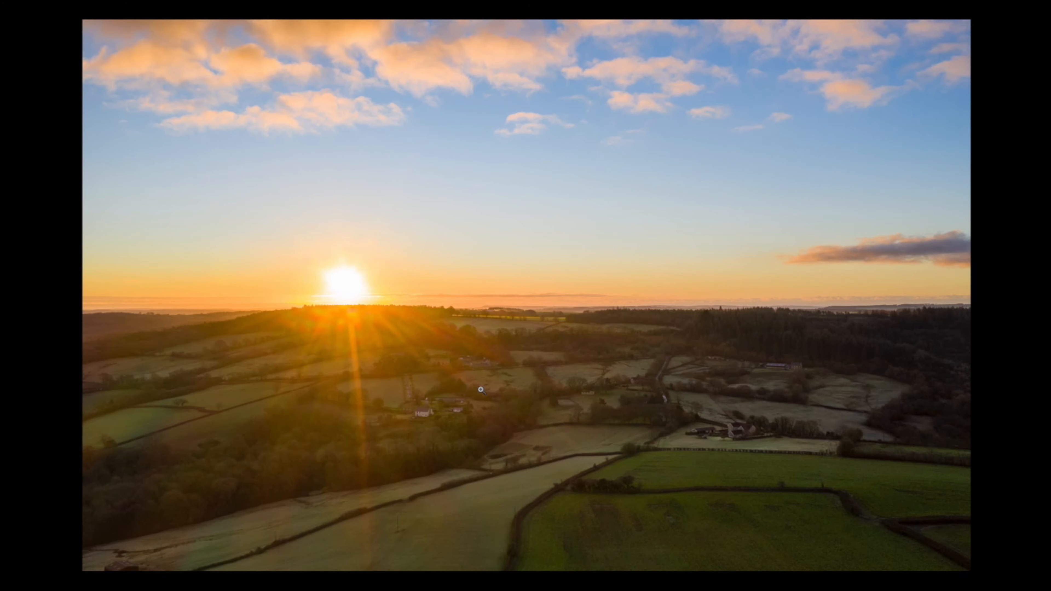
key("f")
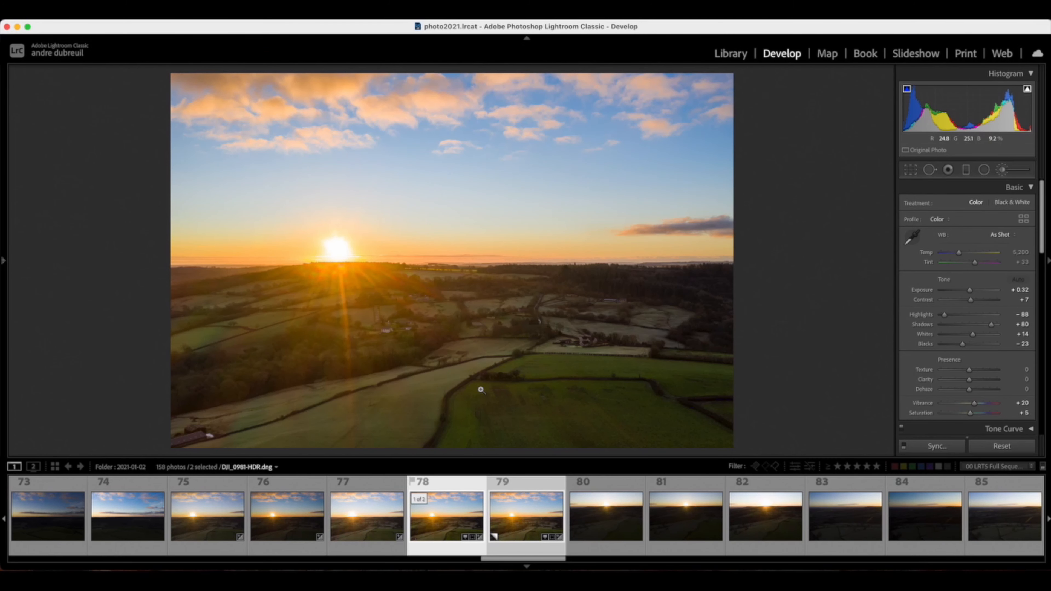